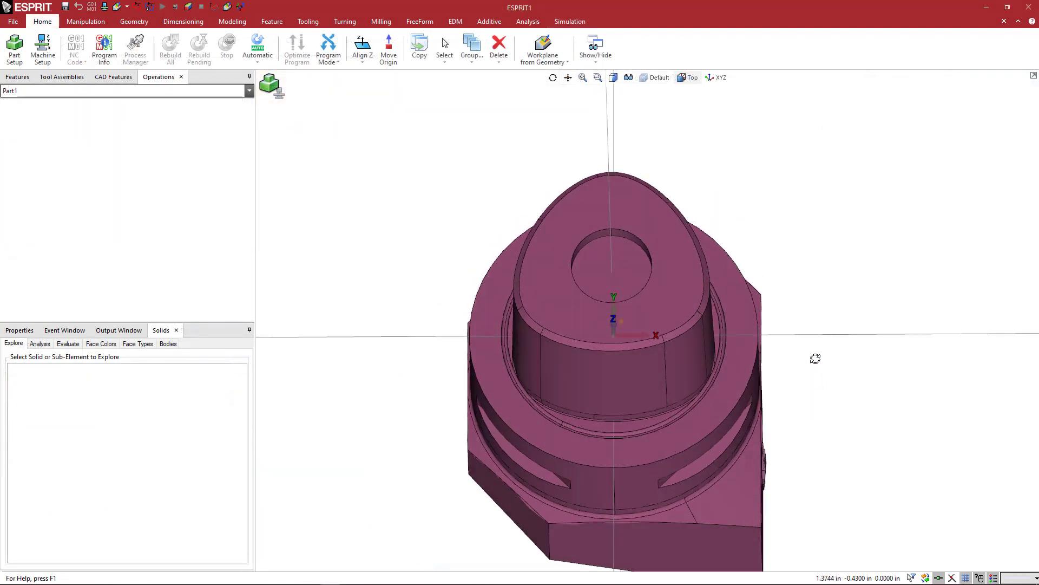
middle_drag(814, 357, 789, 339)
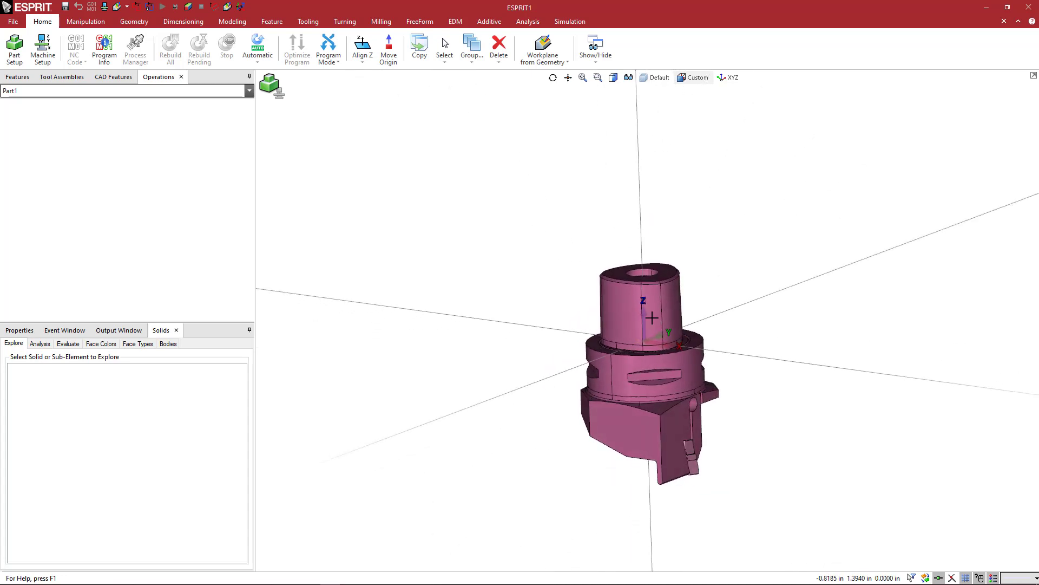
ctrl+middle_drag(692, 334, 670, 285)
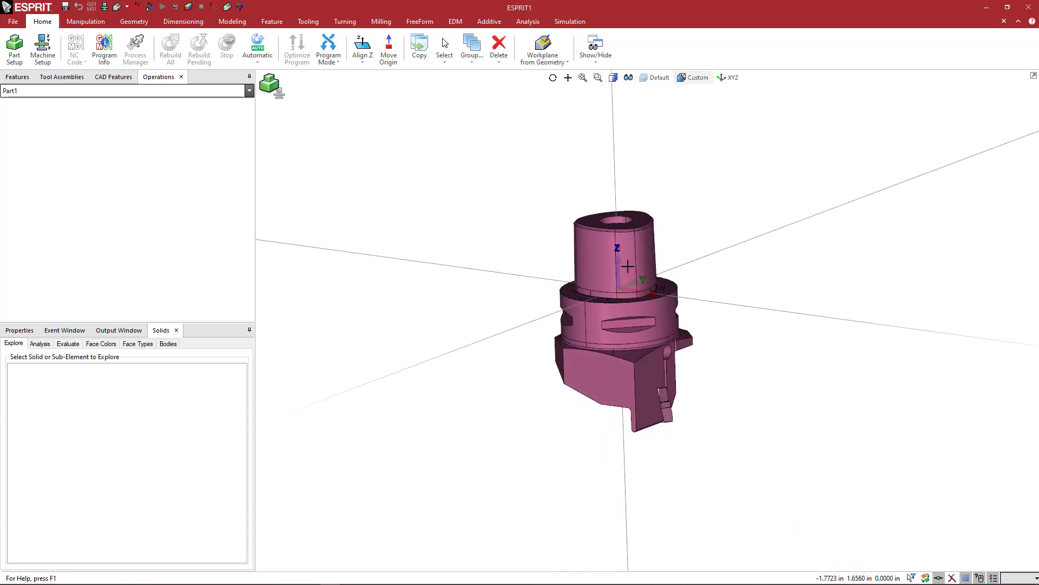
middle_drag(739, 355, 651, 357)
scroll(654, 359, up, 3)
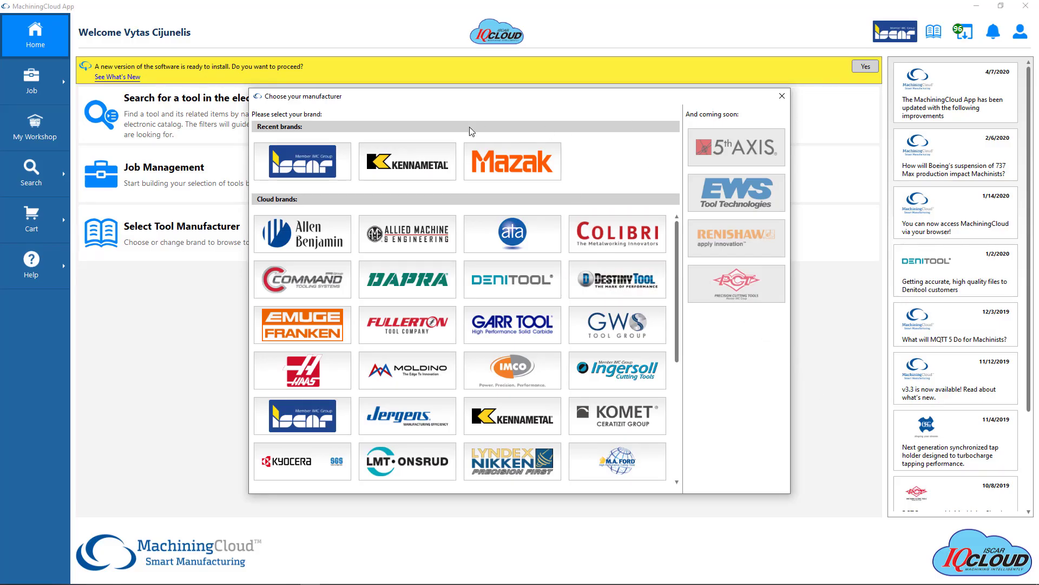
Step: In MachiningCloud, choose the ISCAR brand and browse Groove-Turn & Parting, Ext. Grooving to the C#-GHDR/L toolholder family
click(312, 162)
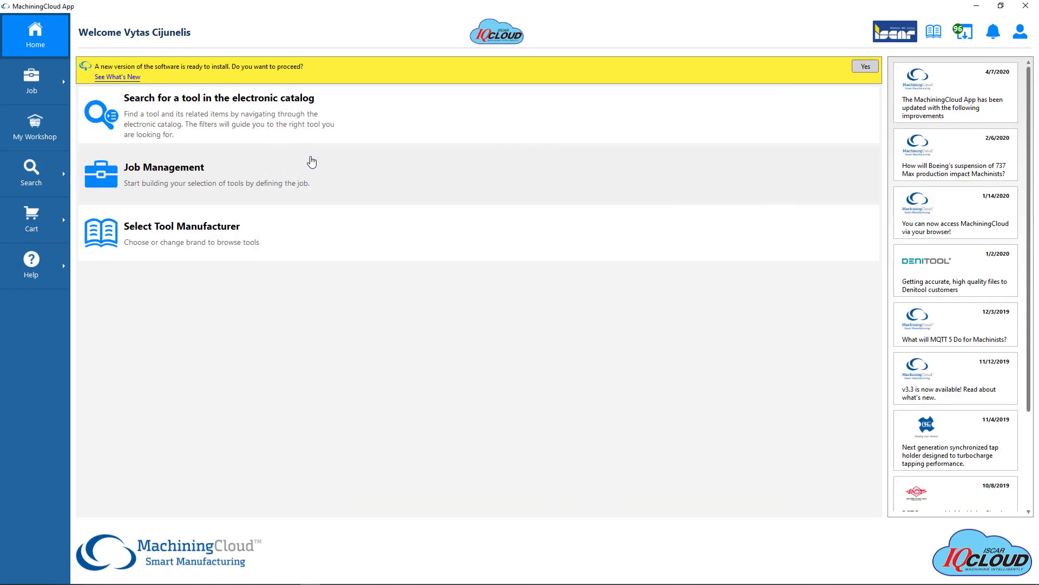
click(281, 114)
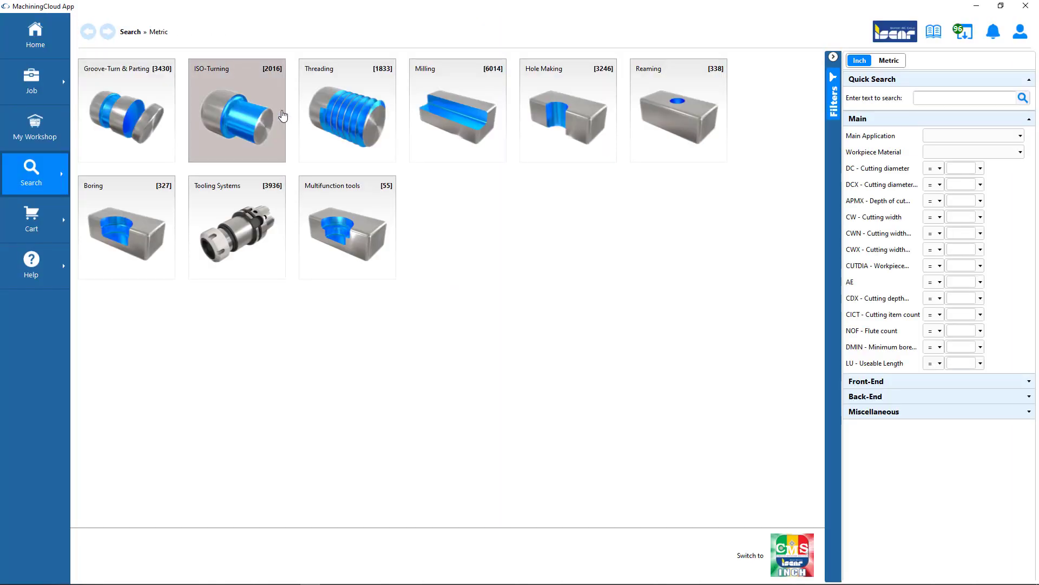
click(147, 105)
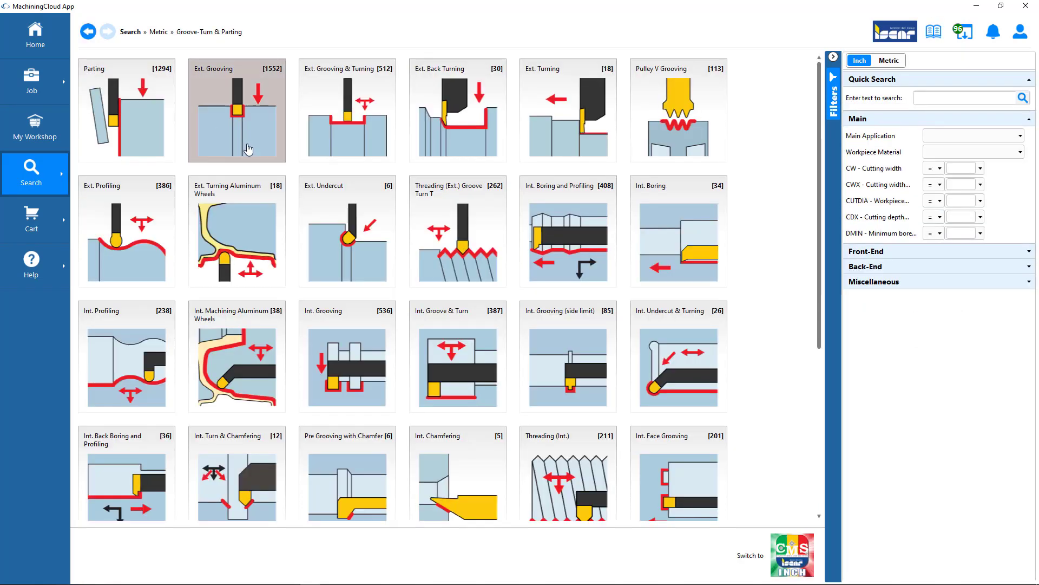
click(237, 120)
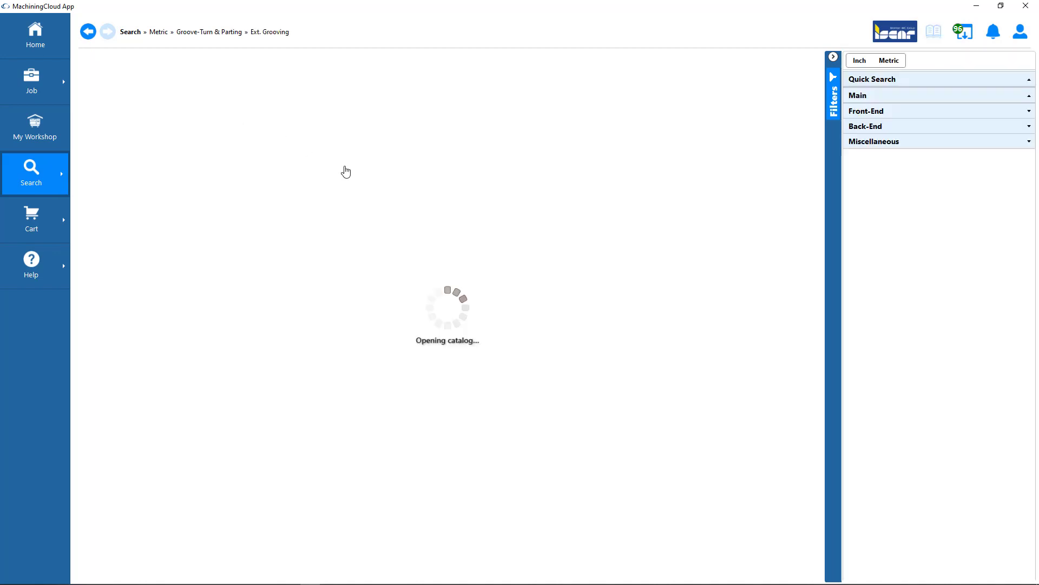
click(254, 147)
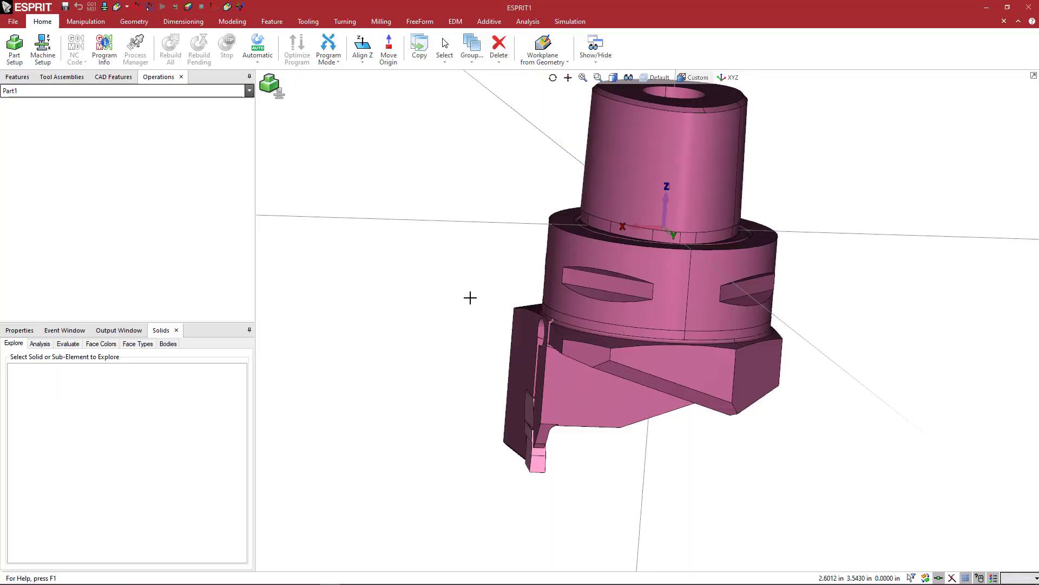
Step: Switch to ESPRIT and examine the toolholder solid's orientation to the origin axes from several sides, ending with the top and isometric views
middle_drag(469, 297, 561, 291)
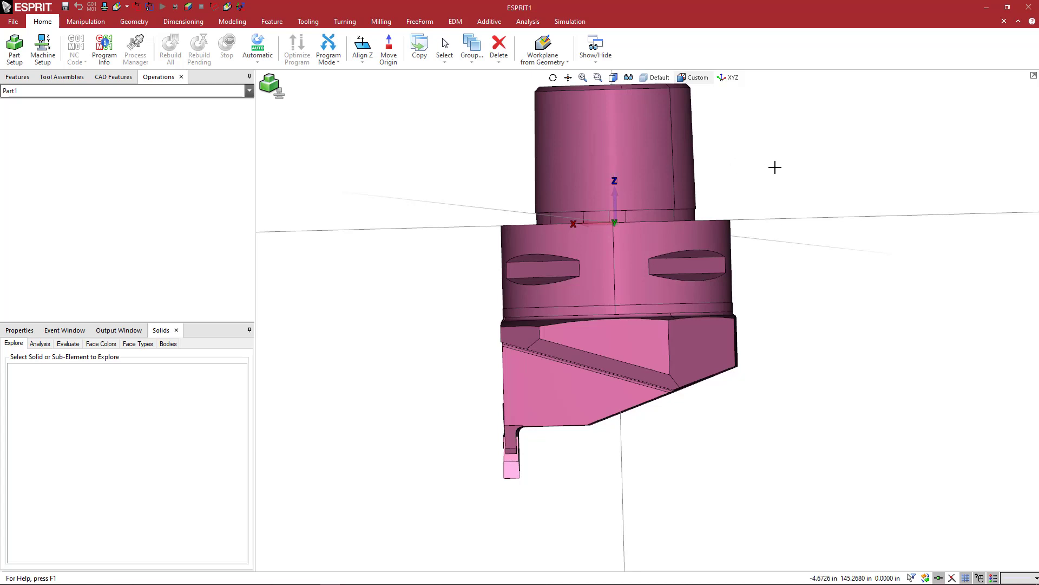
middle_drag(775, 168, 791, 177)
middle_drag(607, 212, 614, 251)
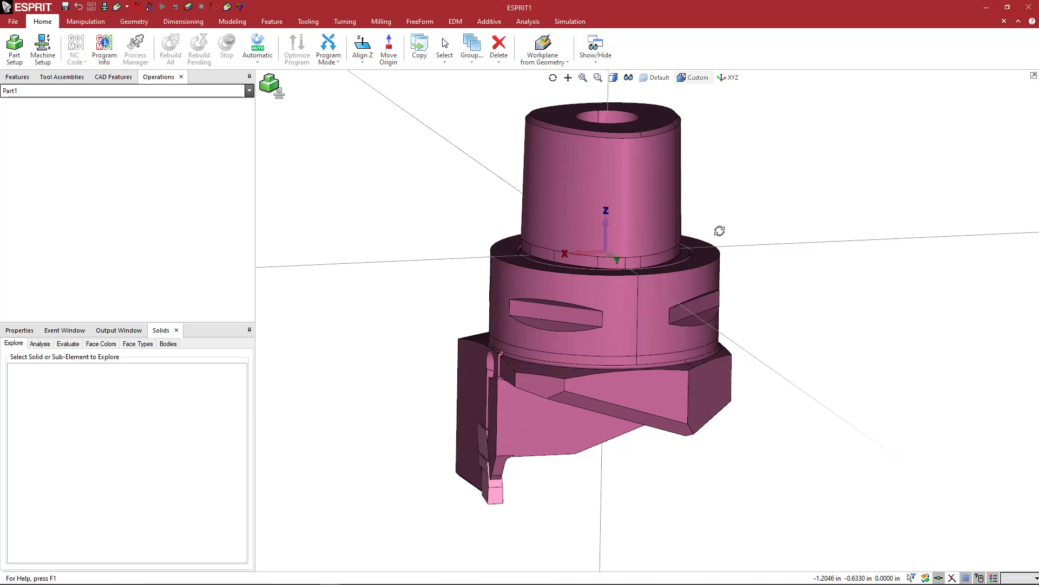
middle_drag(718, 231, 710, 228)
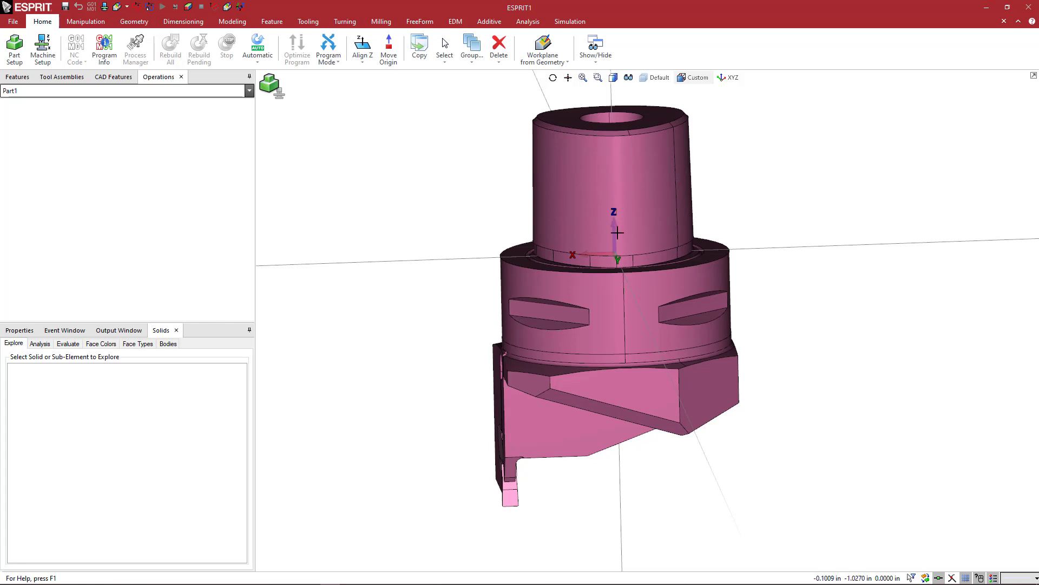
middle_drag(646, 246, 601, 250)
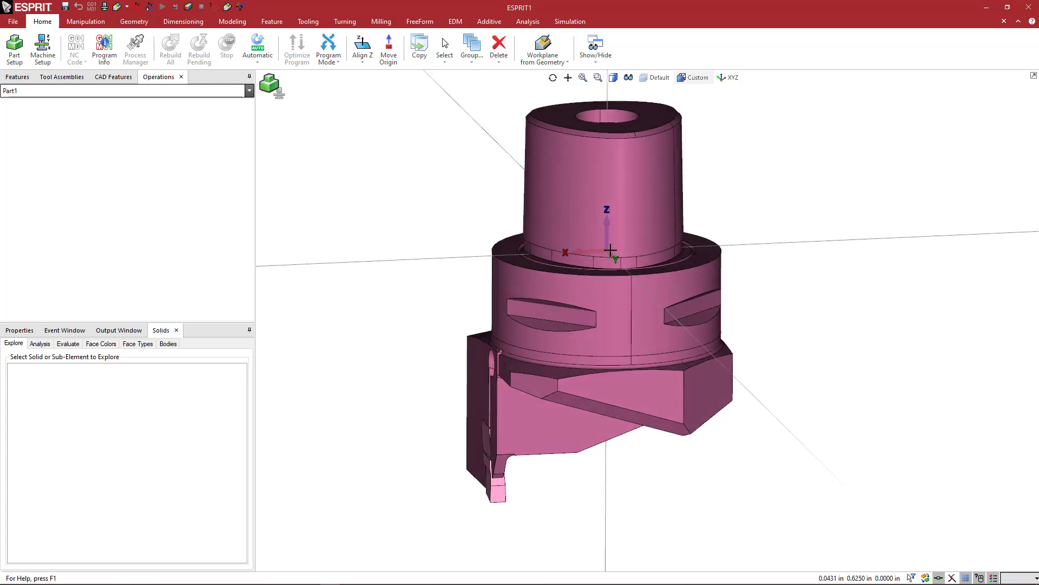
middle_drag(624, 270, 600, 273)
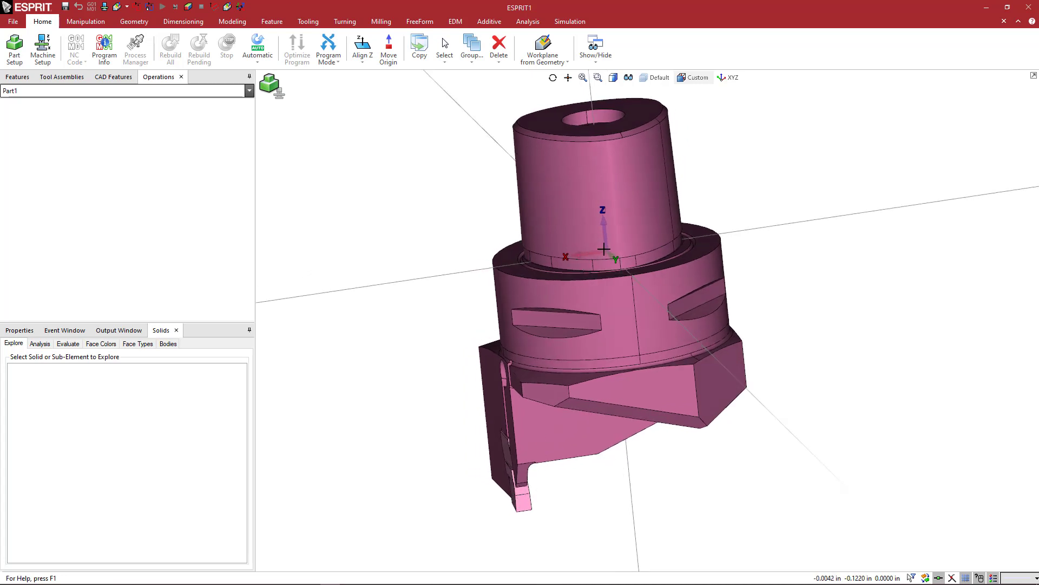
mouse_move(406, 201)
middle_down()
mouse_move(431, 195)
mouse_move(425, 180)
mouse_move(397, 190)
mouse_move(427, 202)
mouse_move(419, 198)
middle_up()
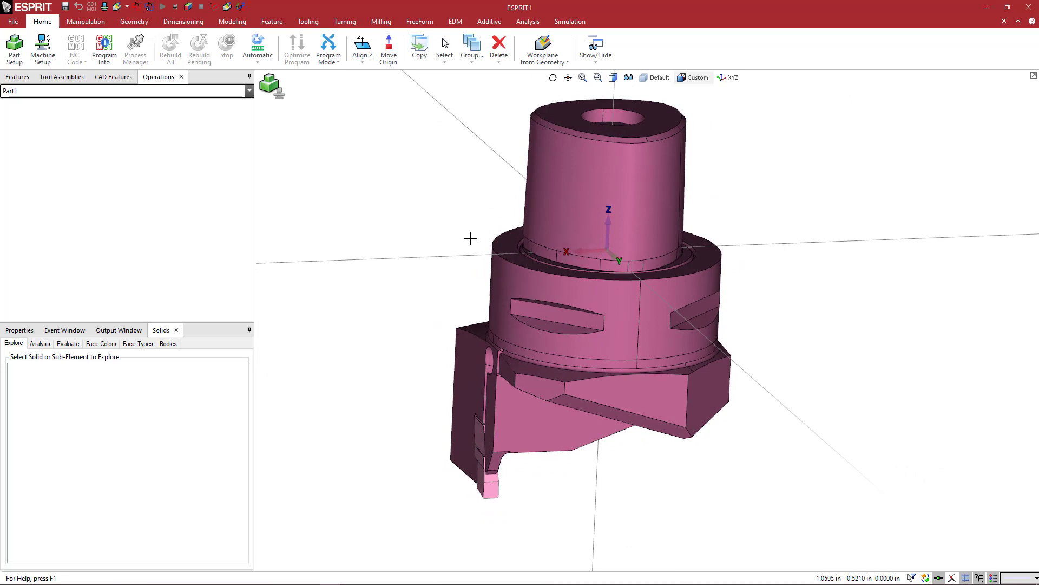
middle_drag(471, 239, 463, 204)
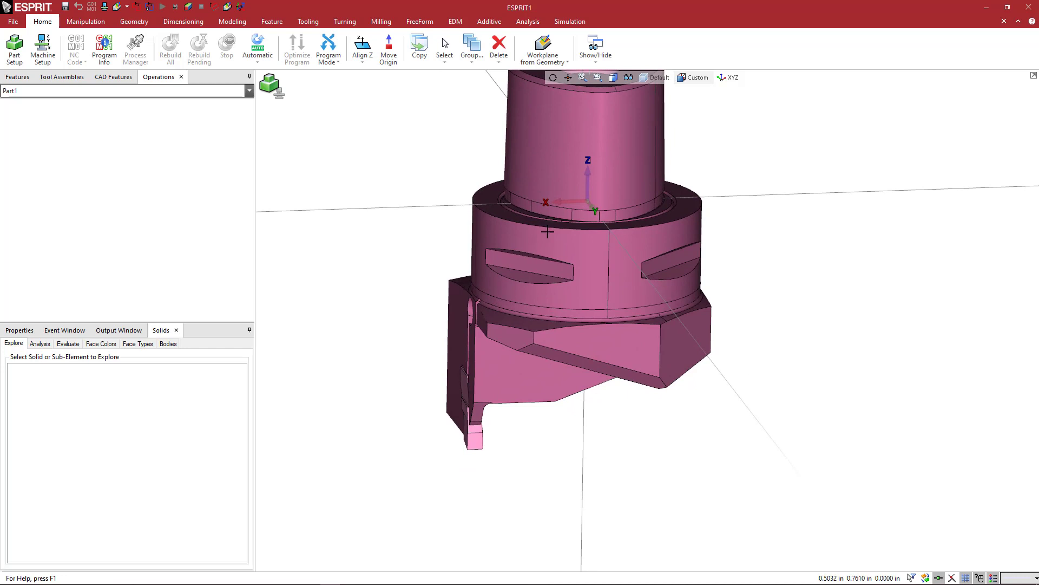
middle_drag(561, 248, 503, 283)
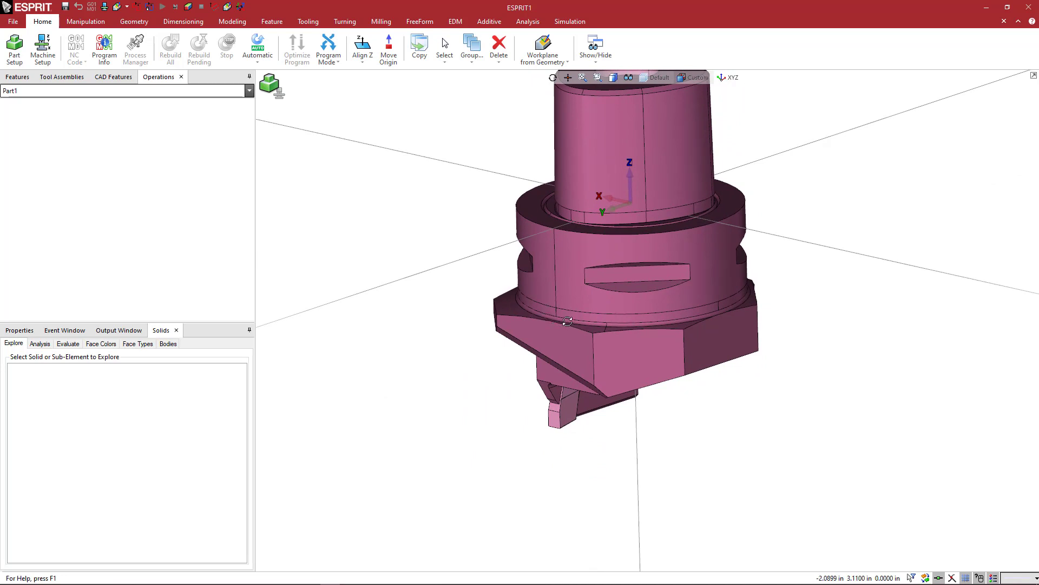
middle_drag(569, 324, 539, 317)
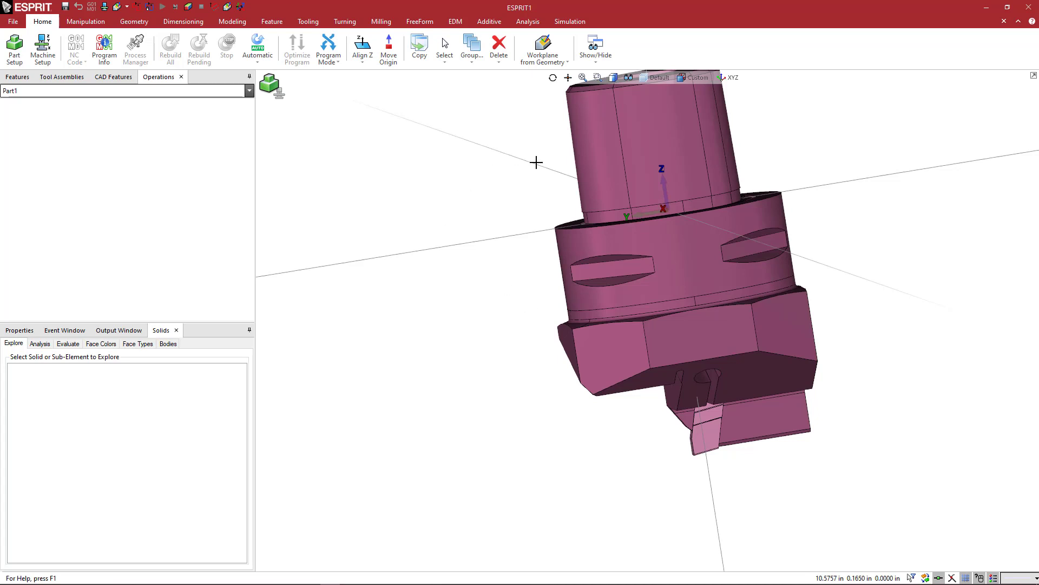
middle_drag(512, 215, 798, 250)
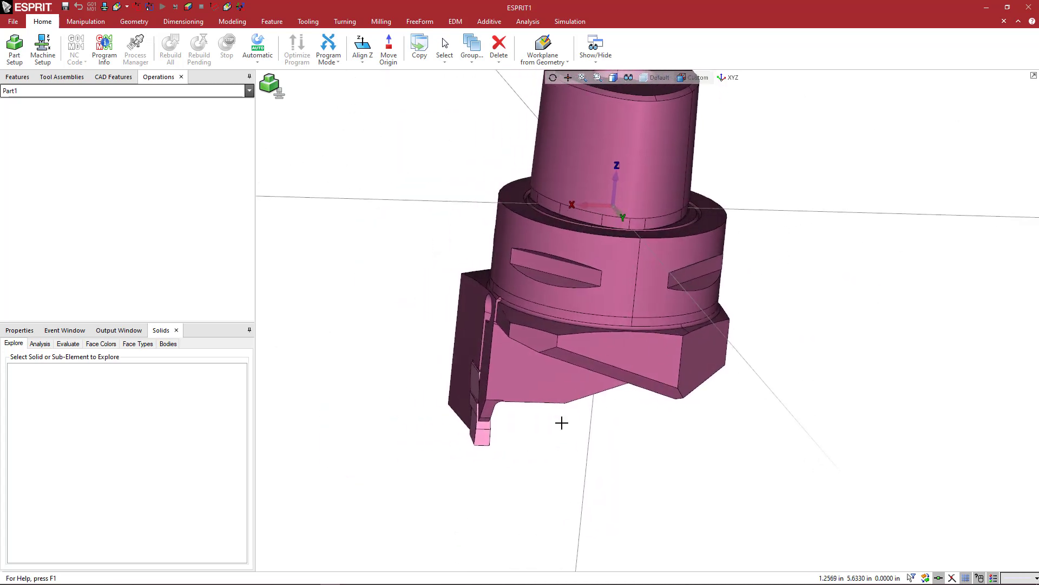
middle_drag(574, 454, 563, 450)
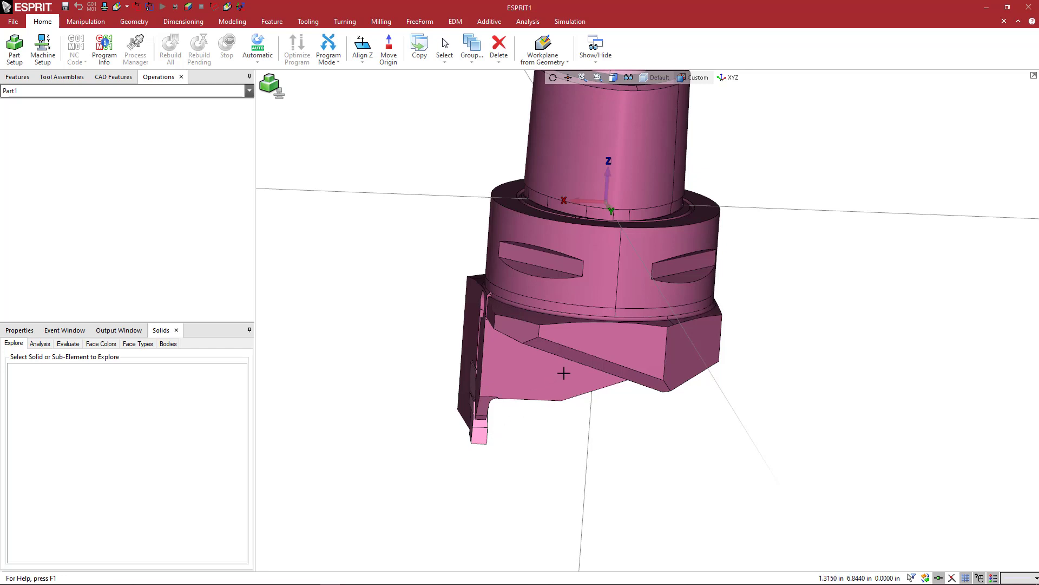
ctrl+middle_drag(574, 374, 649, 362)
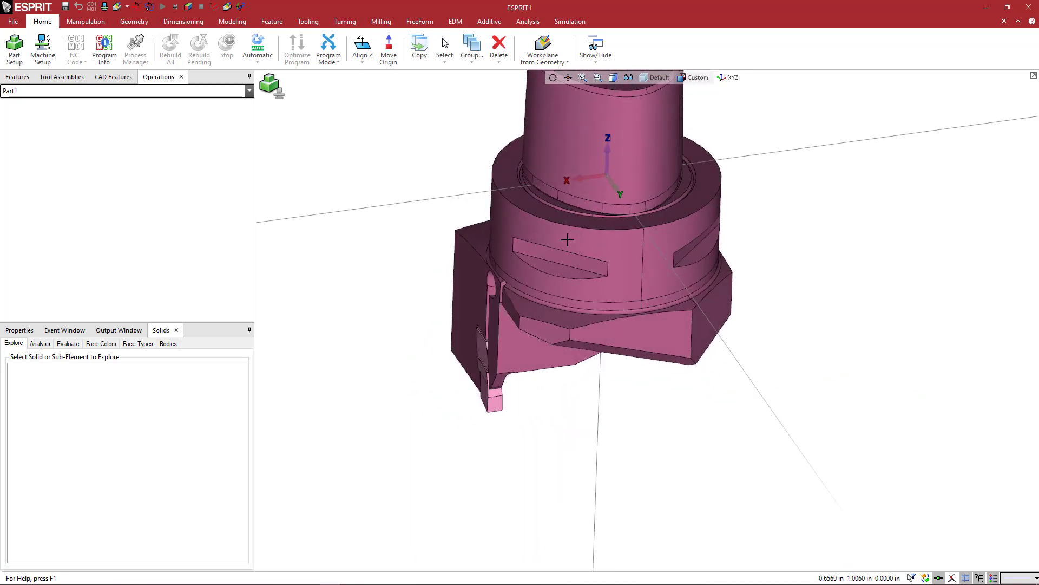
middle_drag(603, 272, 629, 310)
key(F7)
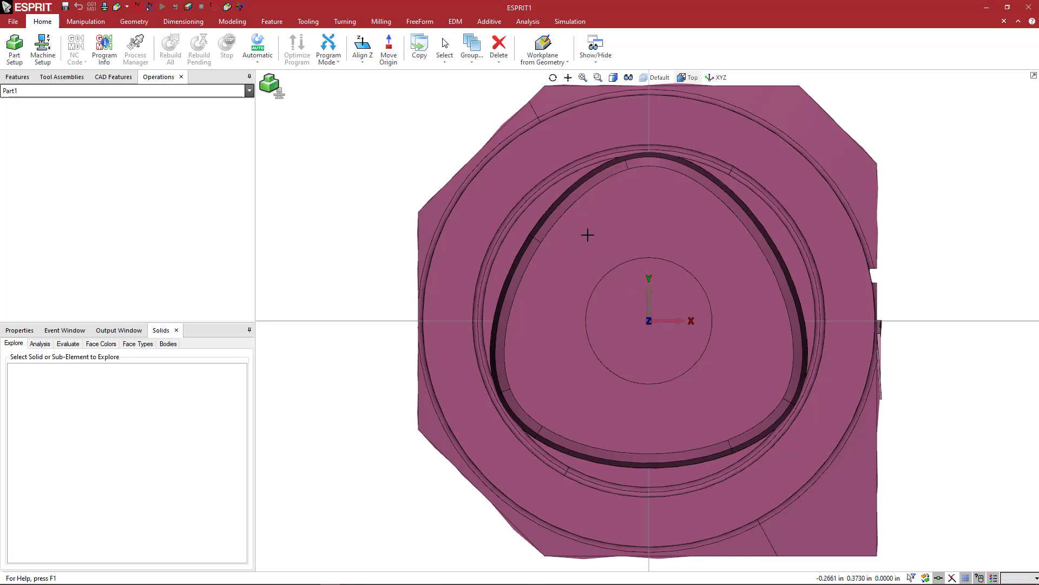
key(F7)
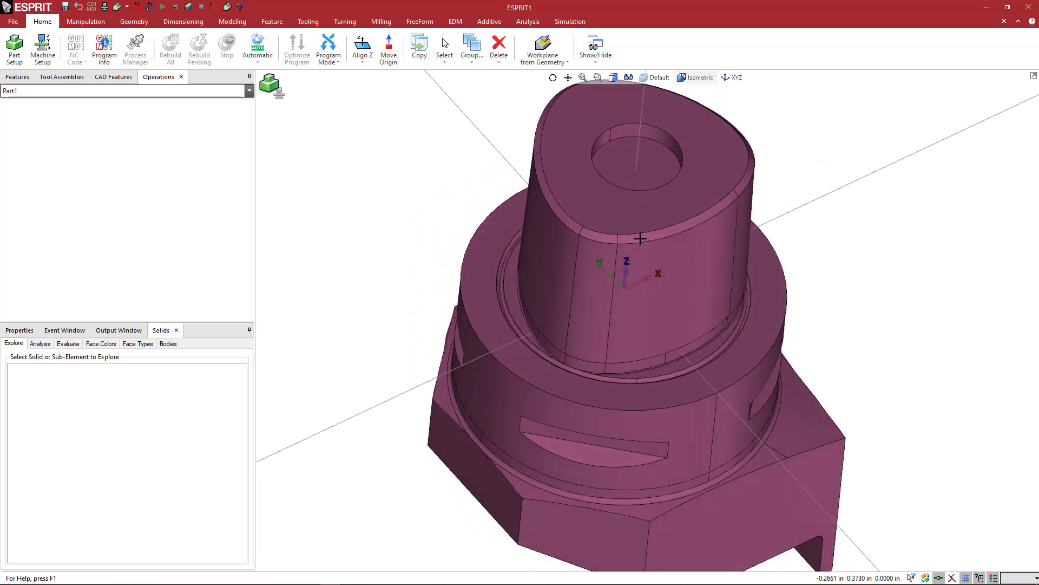
Step: Select the straight cutting edge at the insert's tip in the ESPRIT model and inspect its edge geometry details, including its length
mouse_move(816, 338)
middle_down()
mouse_move(792, 286)
mouse_move(831, 259)
mouse_move(915, 279)
mouse_move(510, 269)
mouse_move(568, 281)
middle_up()
scroll(478, 491, up, 5)
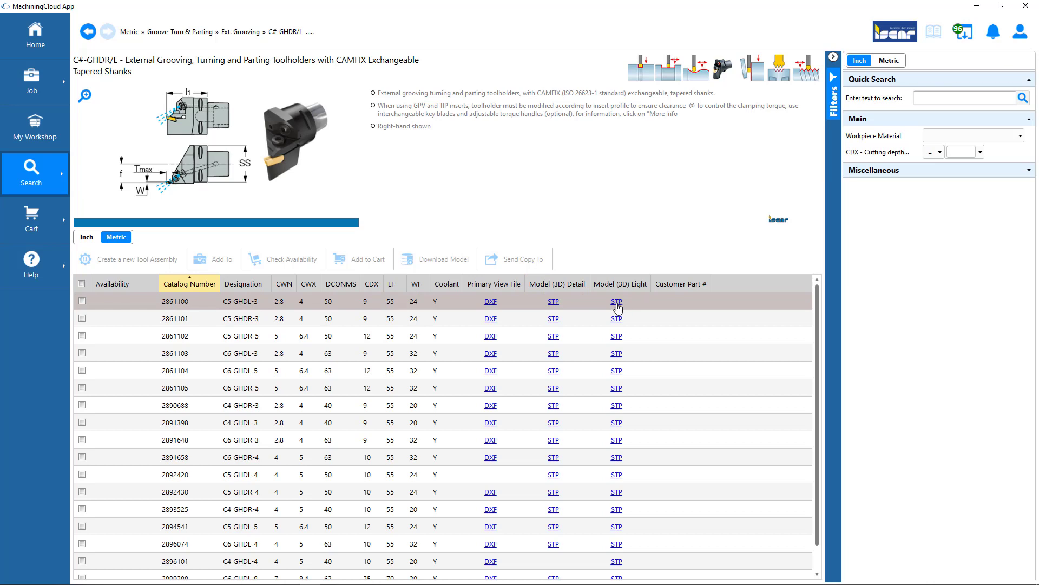
key(alt+Tab)
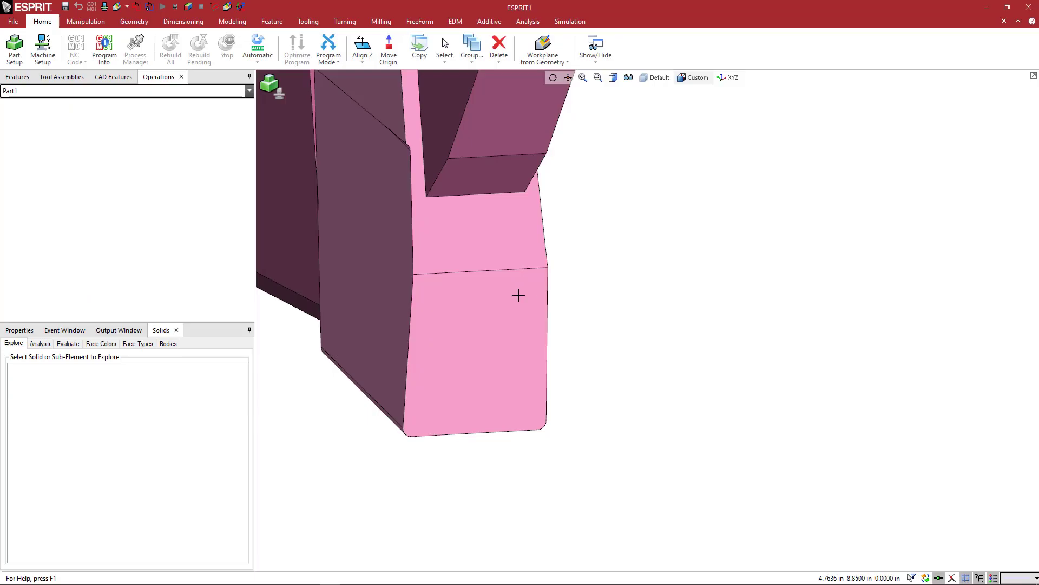
middle_drag(501, 355, 594, 295)
scroll(527, 388, up, 1)
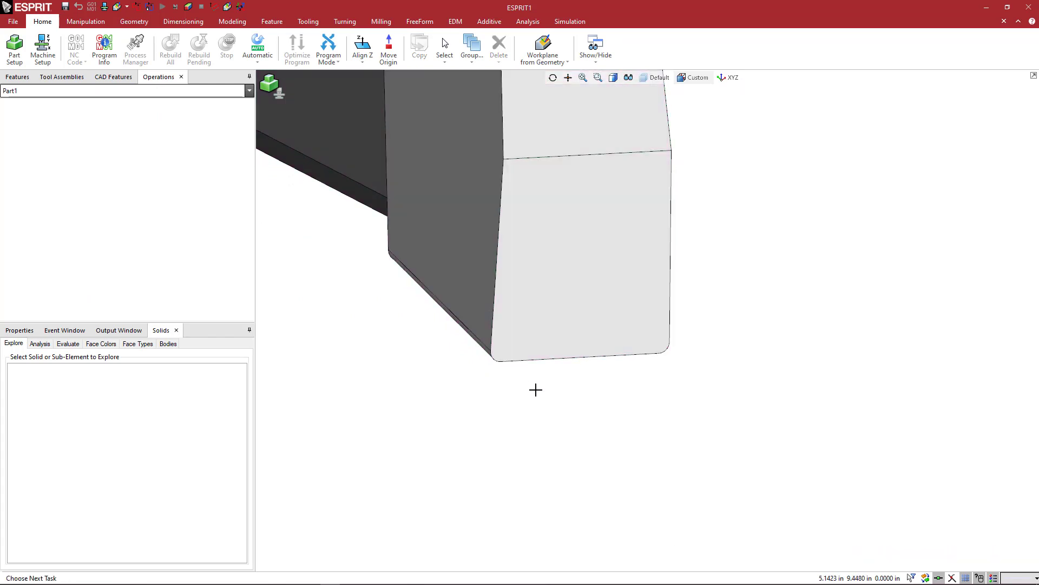
scroll(533, 387, up, 3)
click(524, 338)
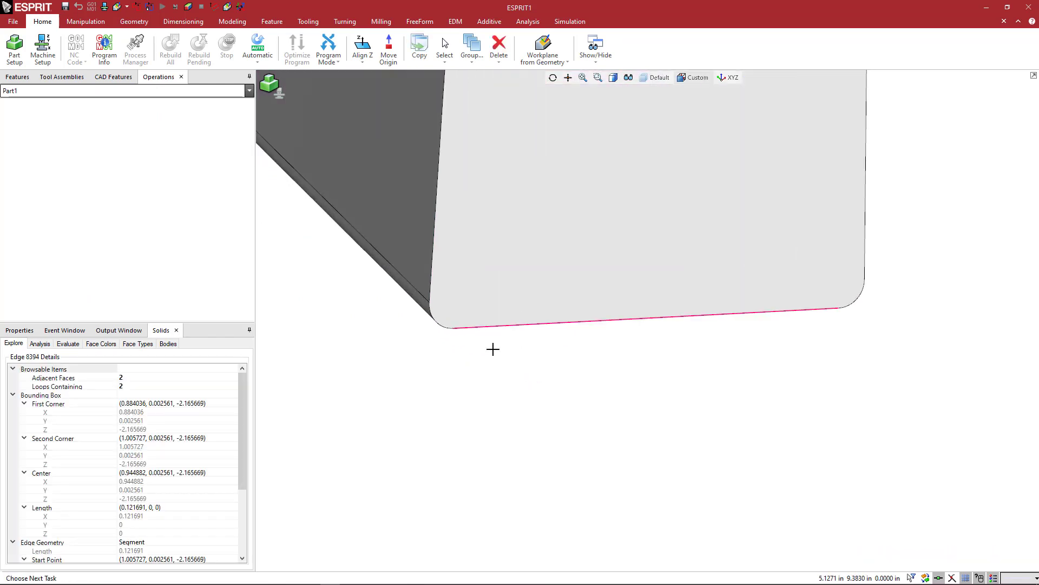
drag(241, 439, 241, 476)
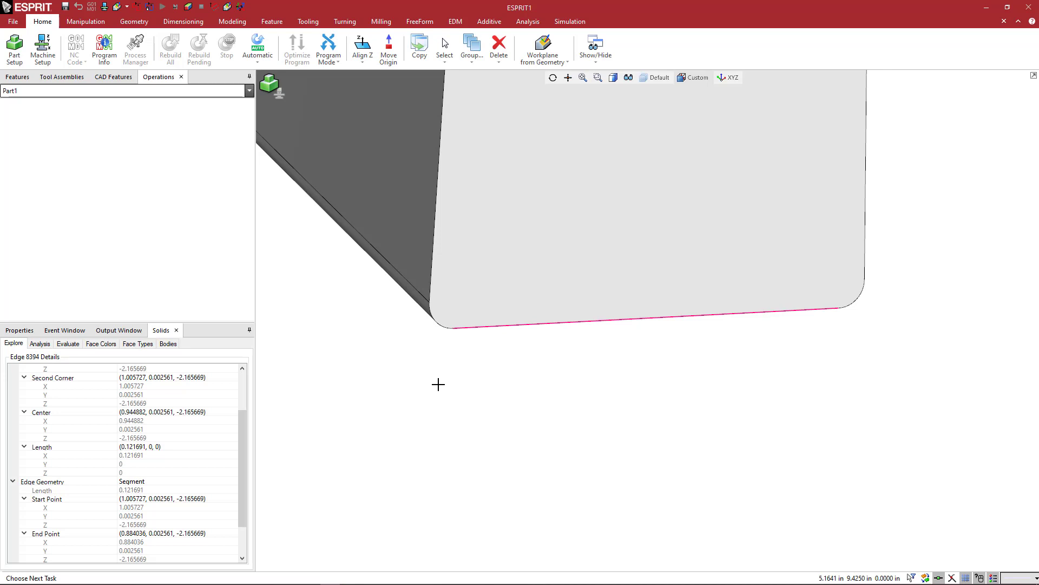
Step: Convert the cutting edge length to millimetres in Calculator by multiplying 0.1217 by 25.4, and close Calculator
key(alt+Tab)
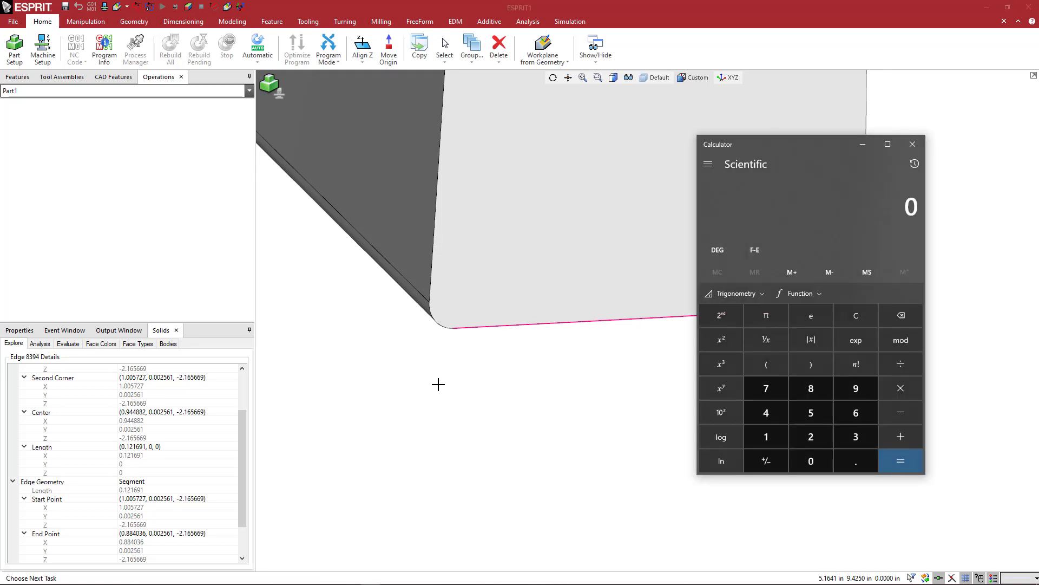
text(.1217)
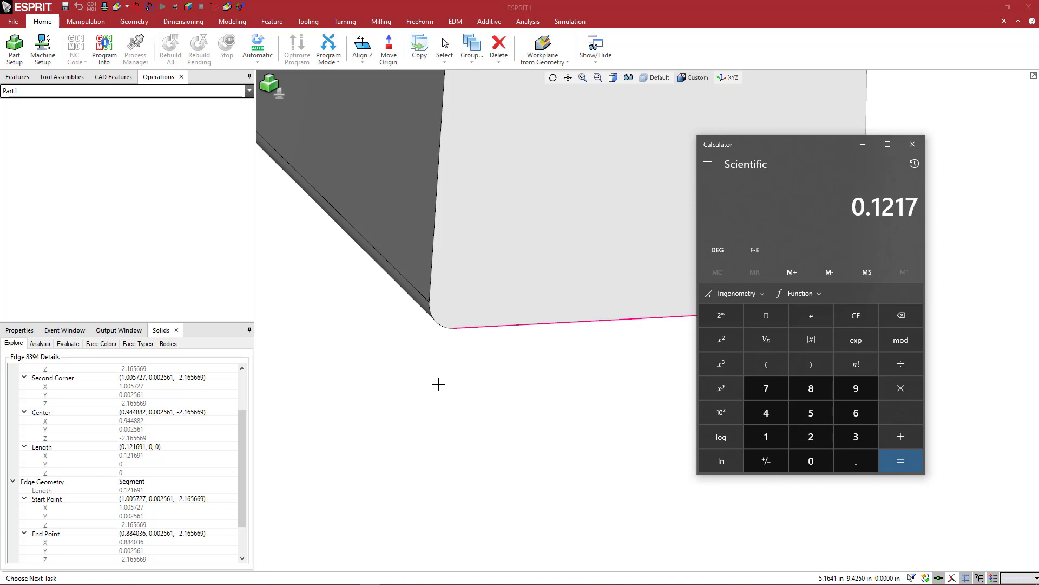
text(*025.4)
key(Return)
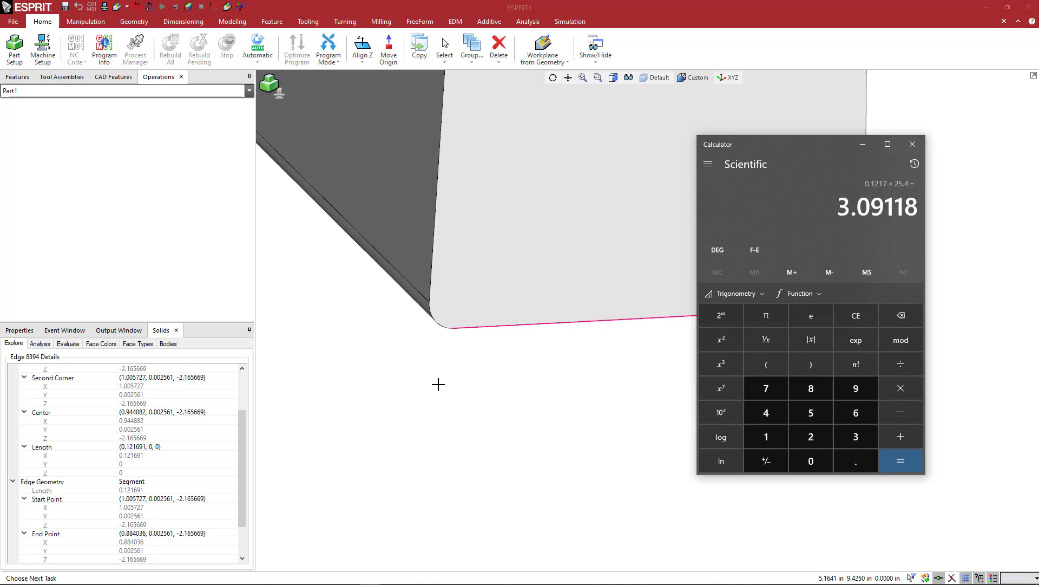
click(908, 148)
Step: Clear the cutting edge selection and examine the insert tip's rounded corner from several sides
middle_drag(494, 336, 510, 352)
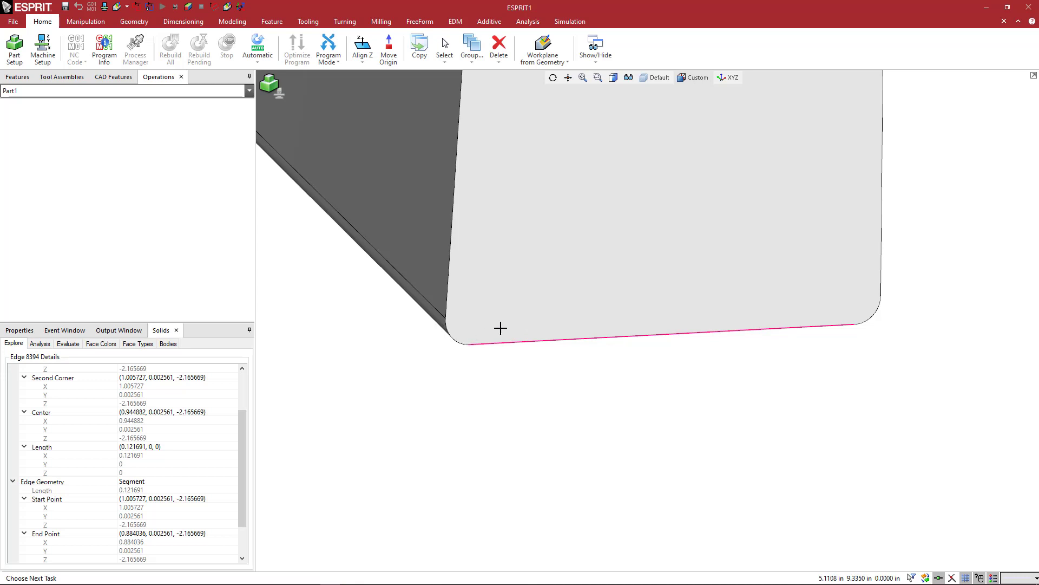
scroll(500, 325, down, 5)
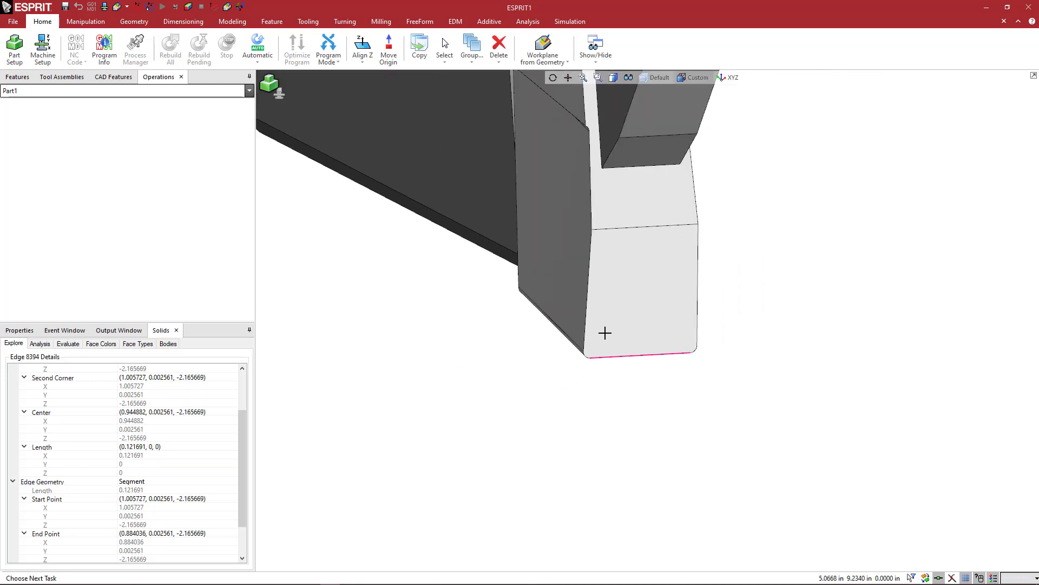
middle_drag(606, 332, 579, 350)
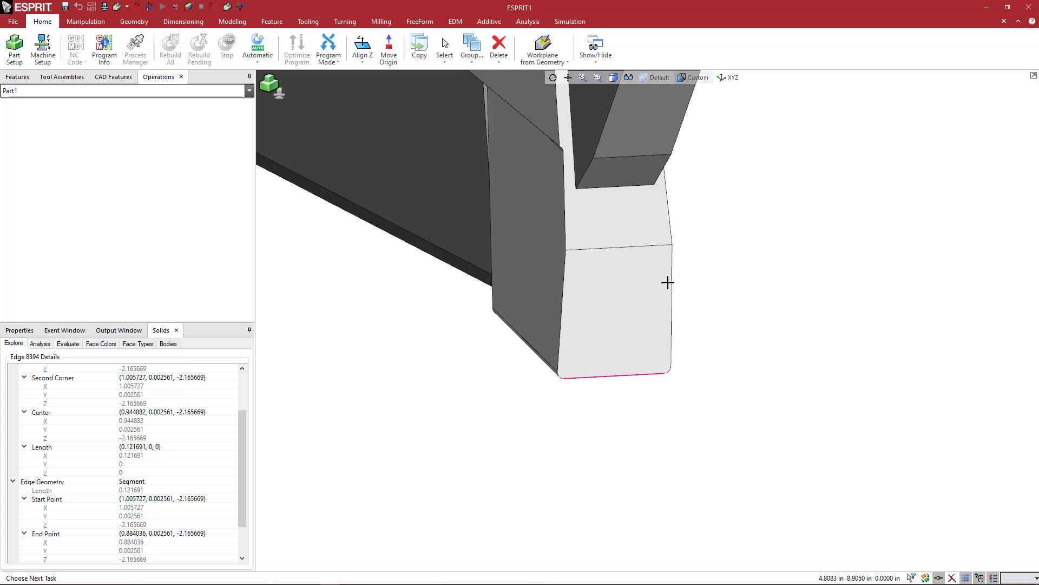
scroll(667, 283, down, 1)
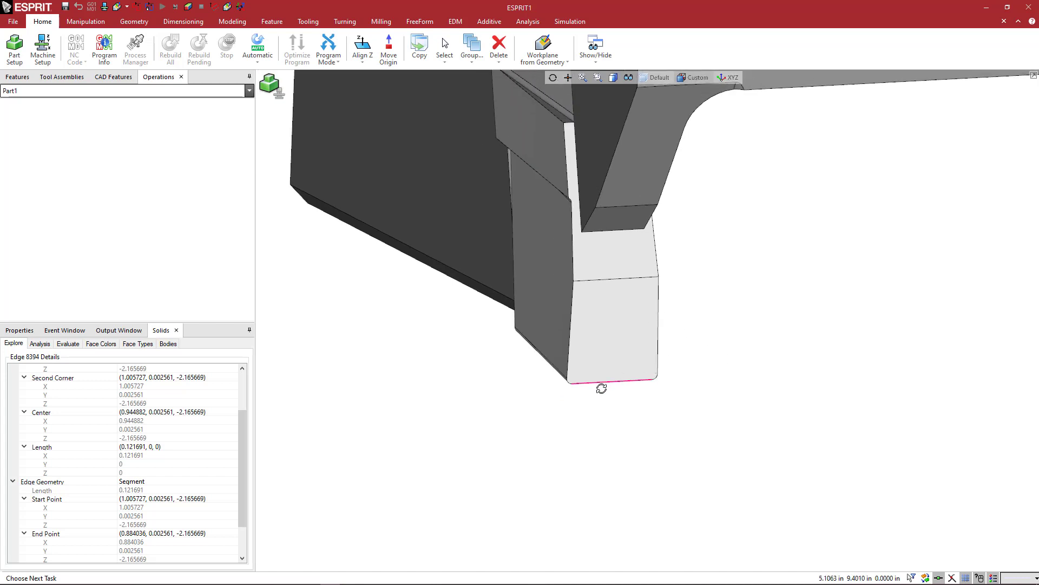
scroll(604, 386, up, 5)
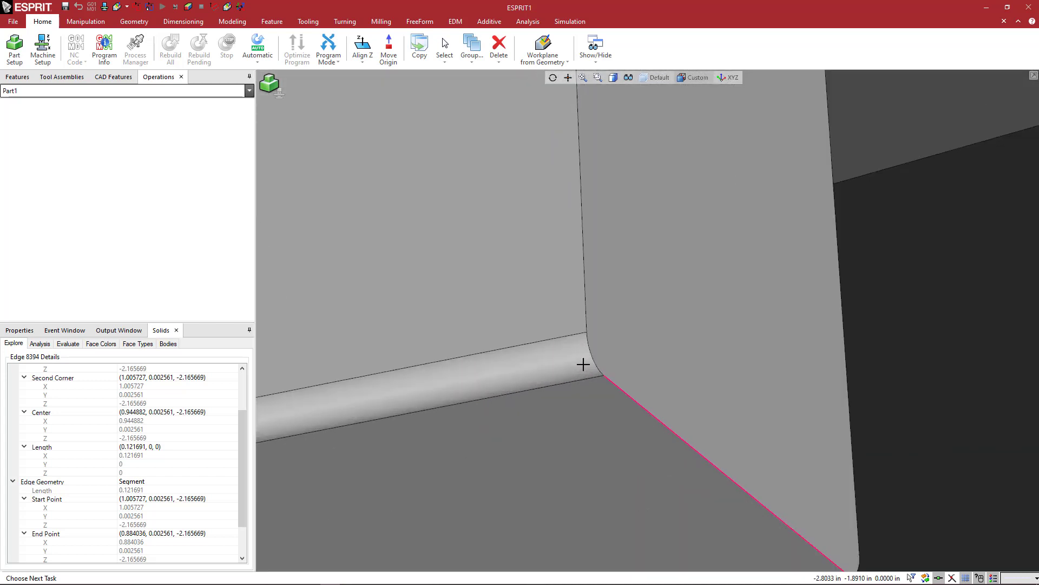
scroll(584, 364, up, 1)
key(Escape)
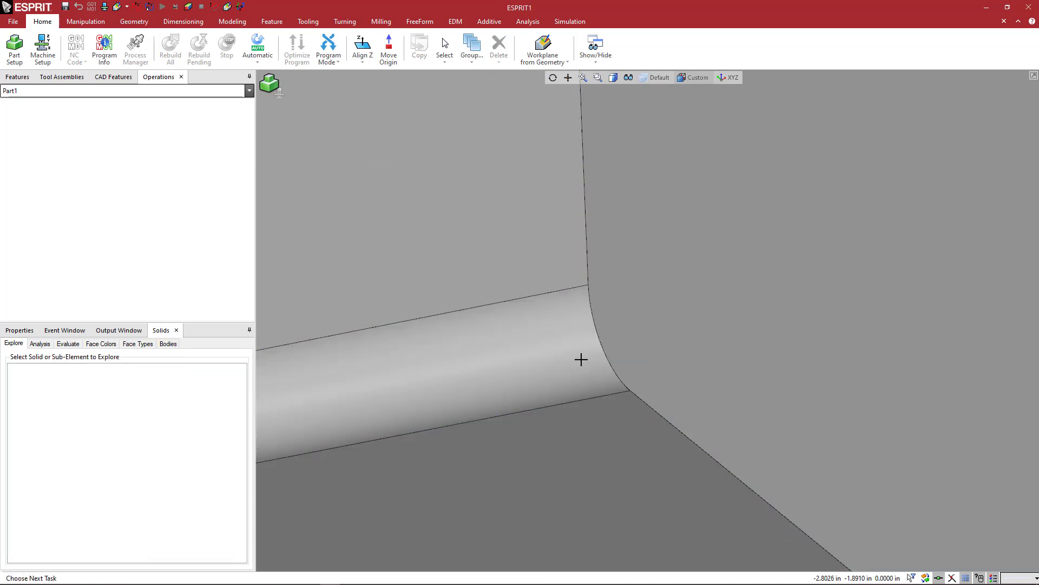
scroll(583, 361, down, 4)
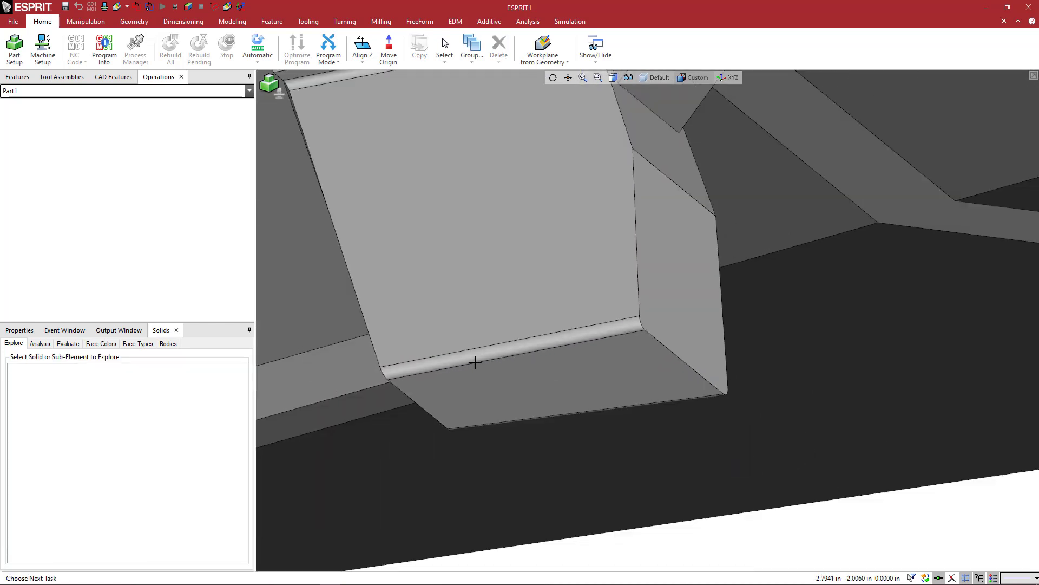
scroll(636, 324, up, 2)
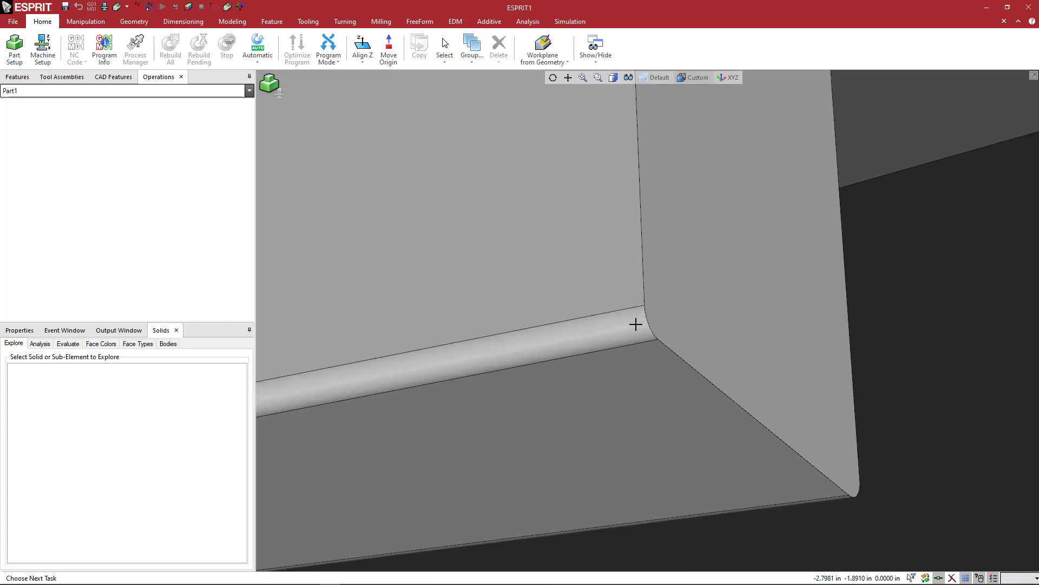
Step: Restrict picking to solid faces, select the rounded corner face at the insert's tip, and inspect its face details
click(912, 578)
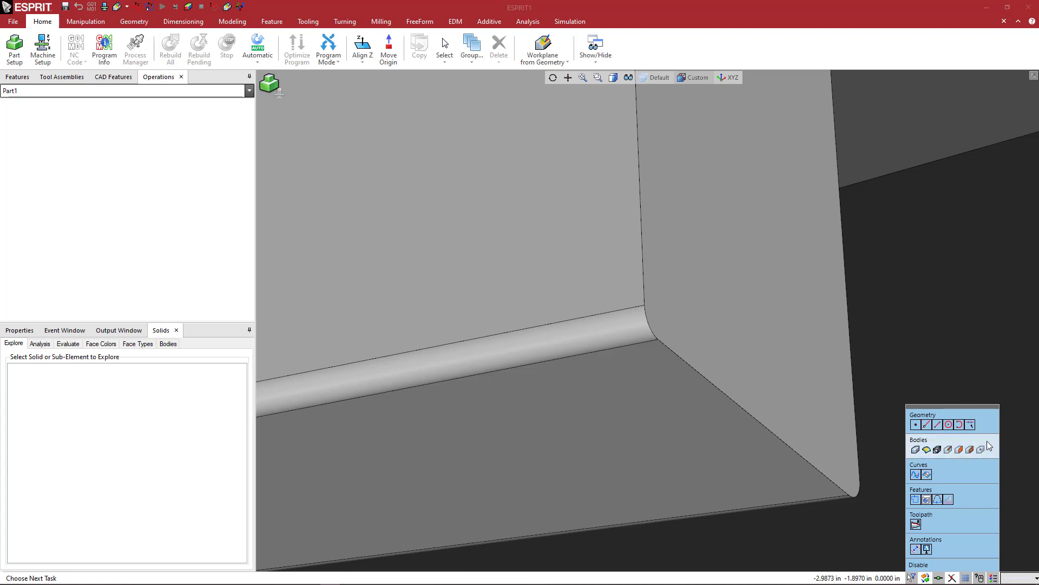
click(959, 449)
click(630, 329)
click(630, 322)
scroll(632, 318, up, 3)
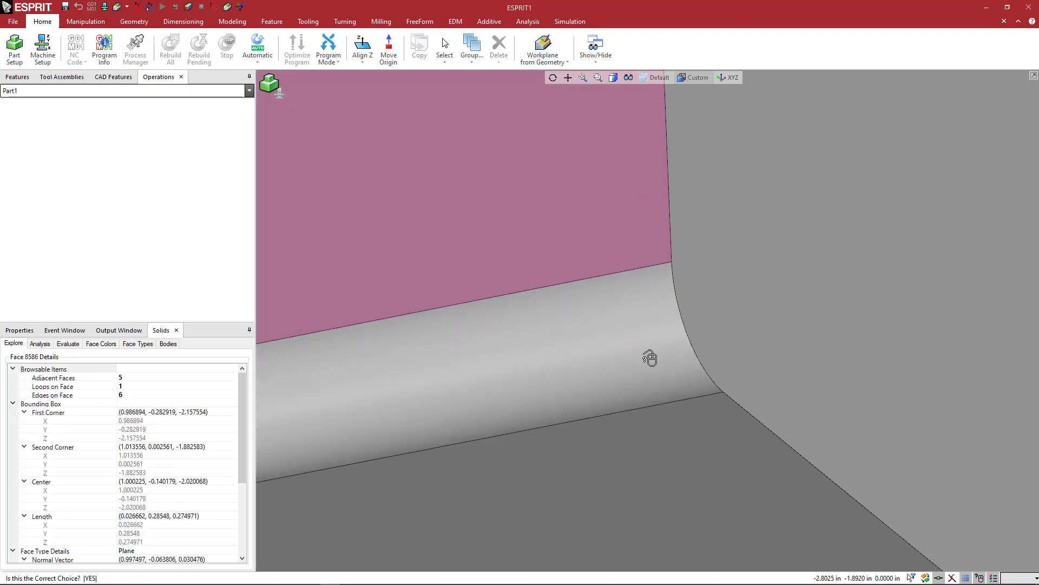
click(674, 388)
scroll(676, 381, down, 5)
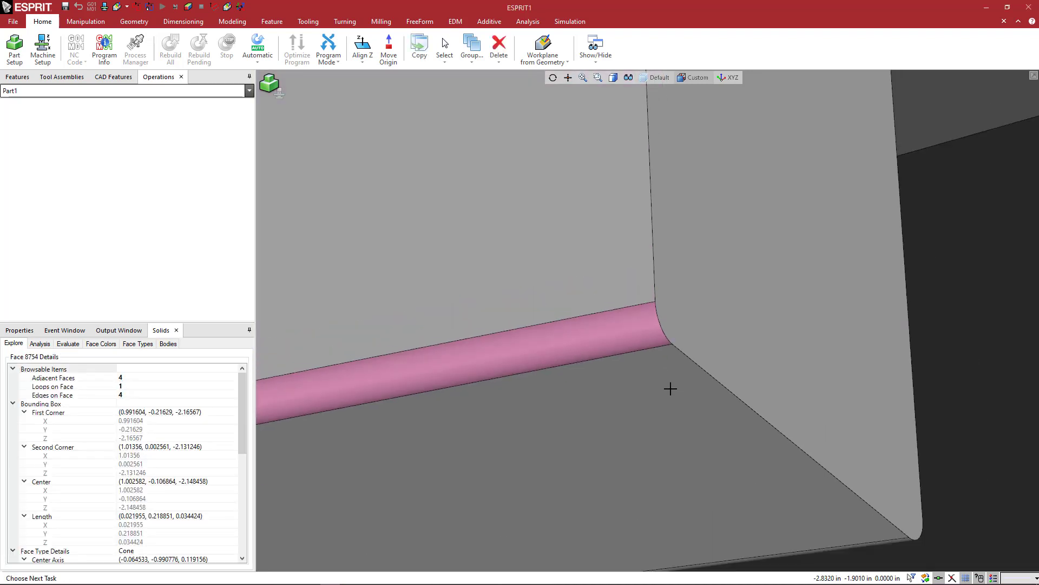
middle_drag(667, 380, 666, 390)
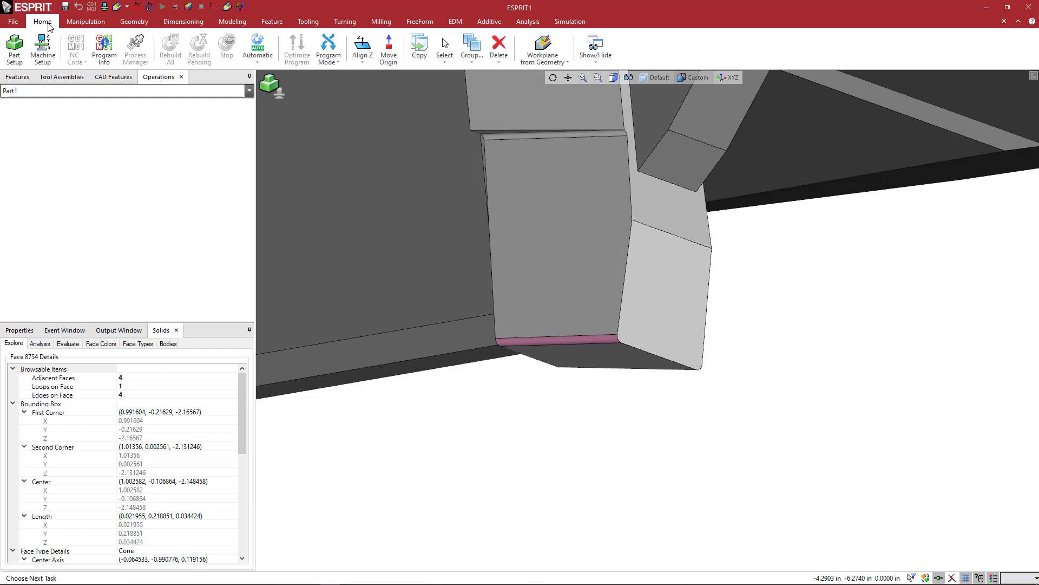
Step: Create a bounding box around the rounded corner face at the insert's tip and dismiss the sub-element browser
click(597, 60)
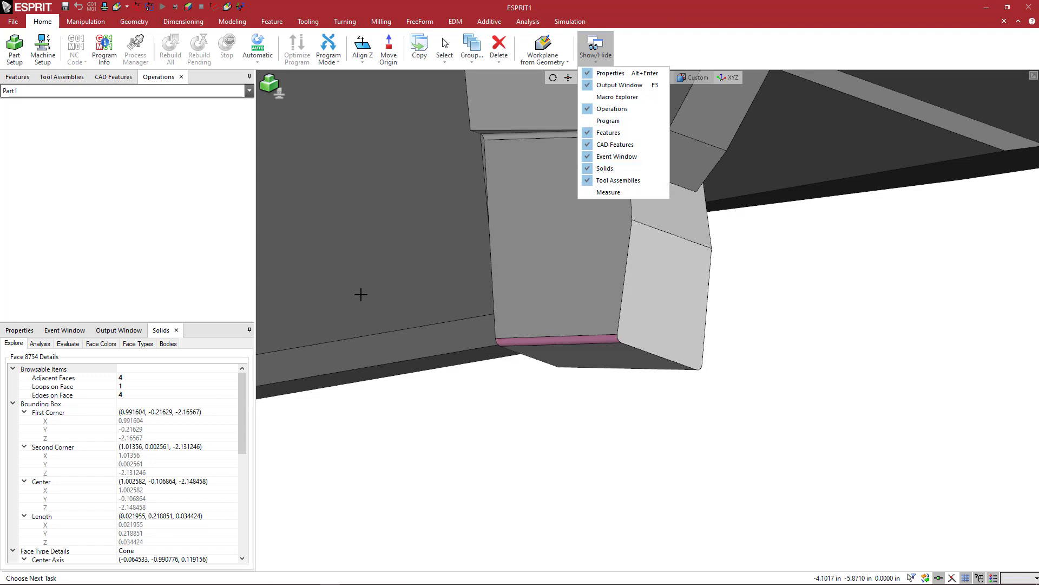
double_click(189, 381)
right_click(188, 378)
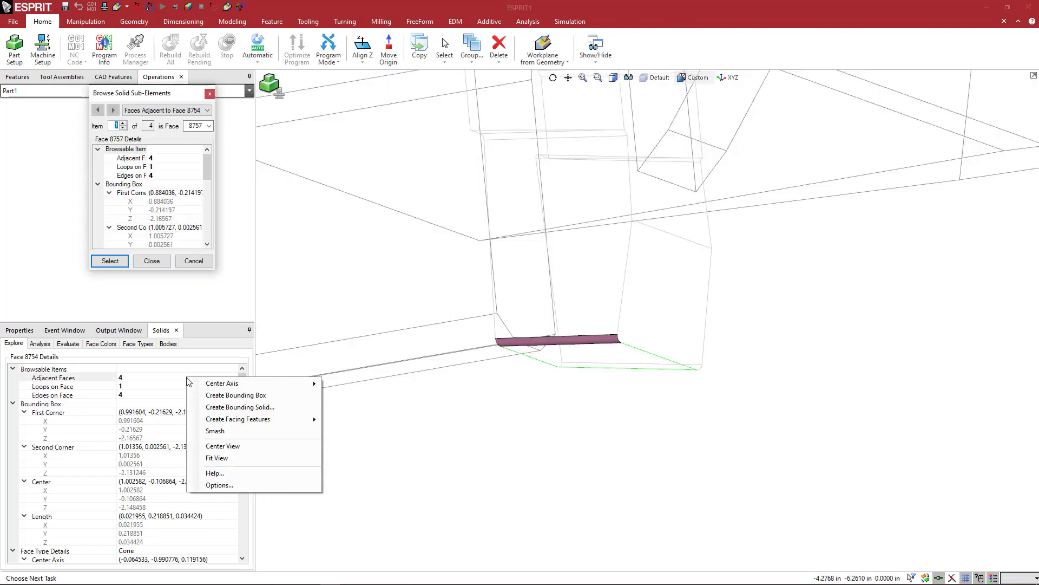
click(249, 396)
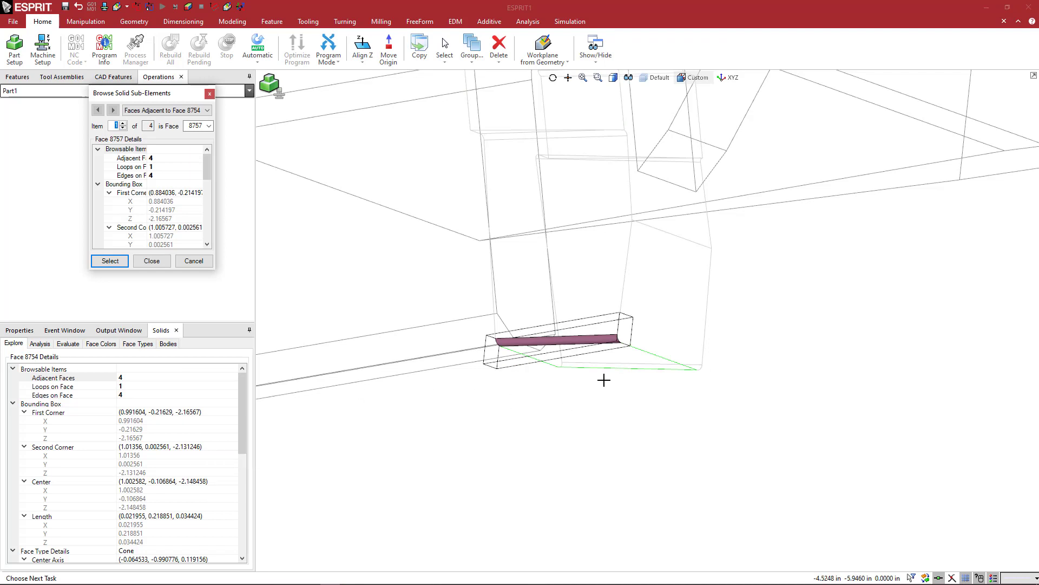
middle_drag(640, 376, 697, 420)
scroll(680, 416, down, 4)
scroll(680, 415, down, 3)
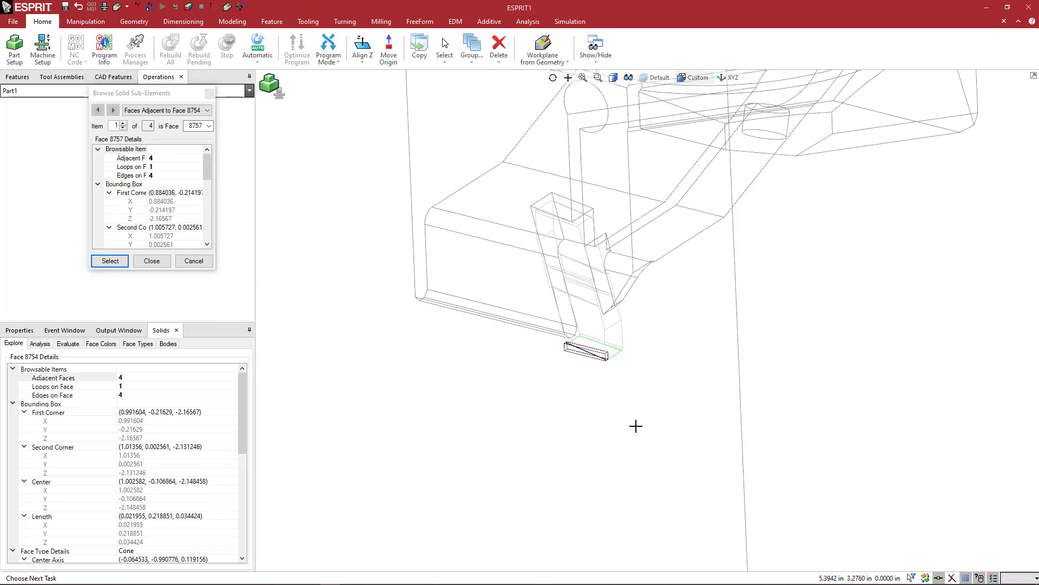
scroll(606, 355, up, 6)
click(622, 393)
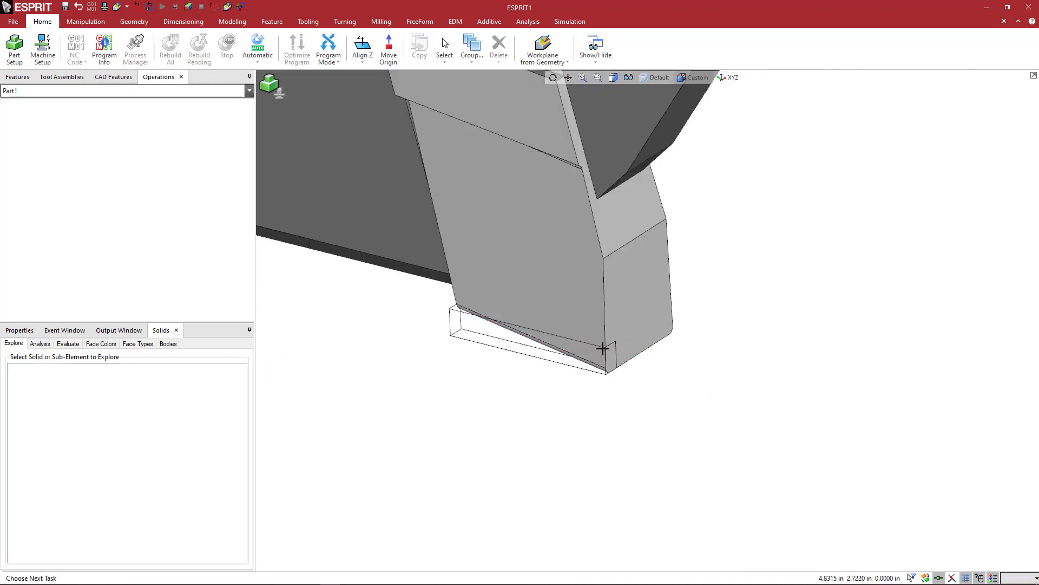
Step: Select the short bounding box segment along the cutting edge at the insert's corner and inspect its properties, including its length
scroll(608, 372, up, 2)
scroll(610, 375, down, 2)
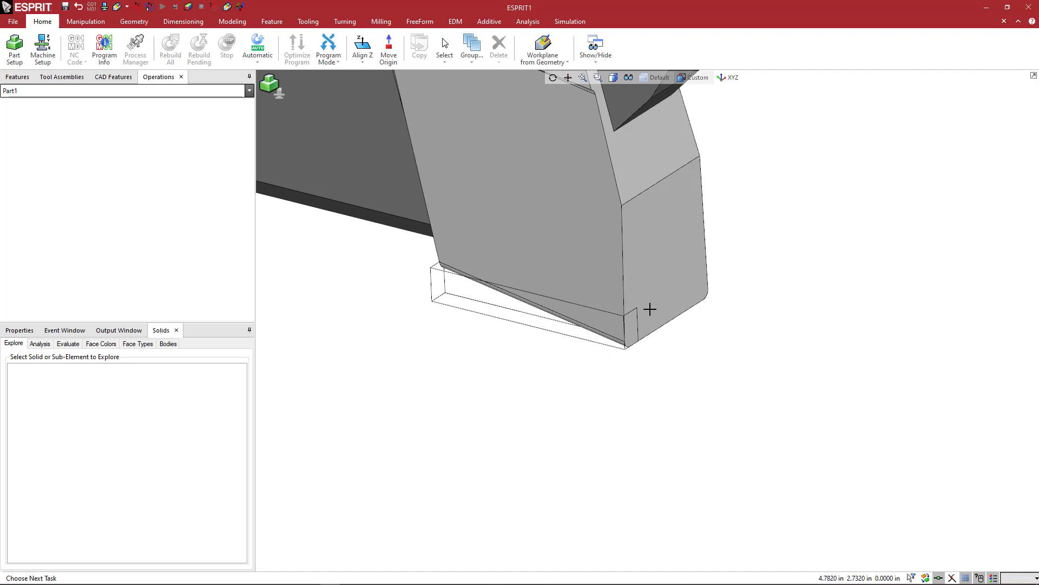
middle_drag(647, 336, 586, 372)
scroll(617, 373, down, 3)
scroll(570, 342, up, 5)
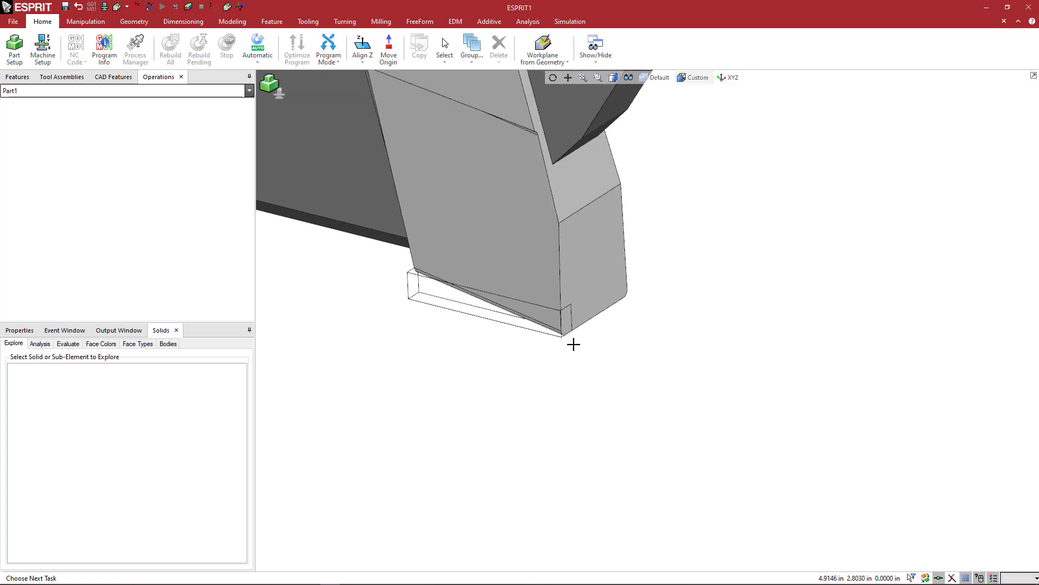
middle_drag(550, 337, 549, 338)
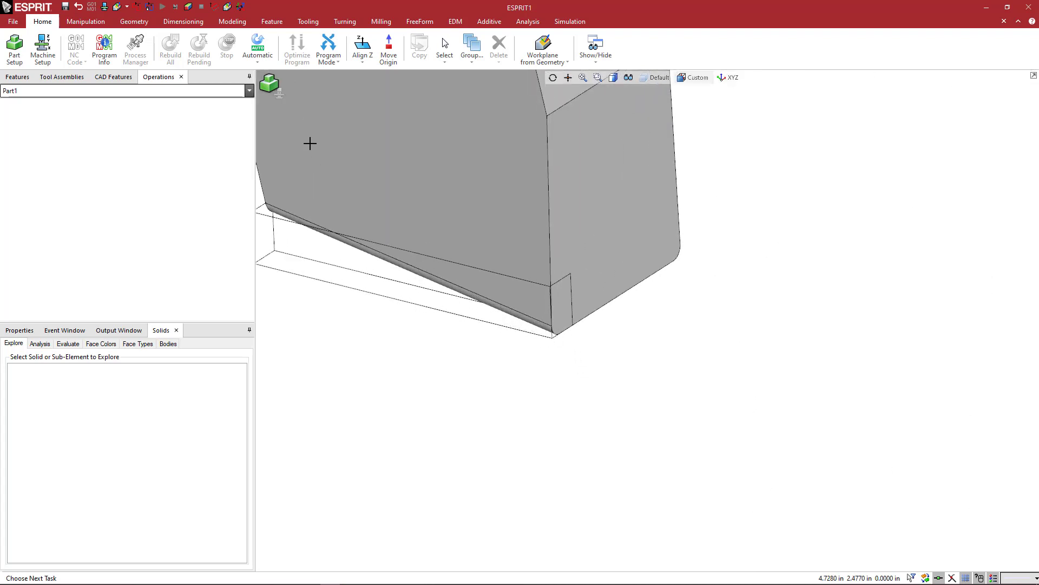
click(140, 24)
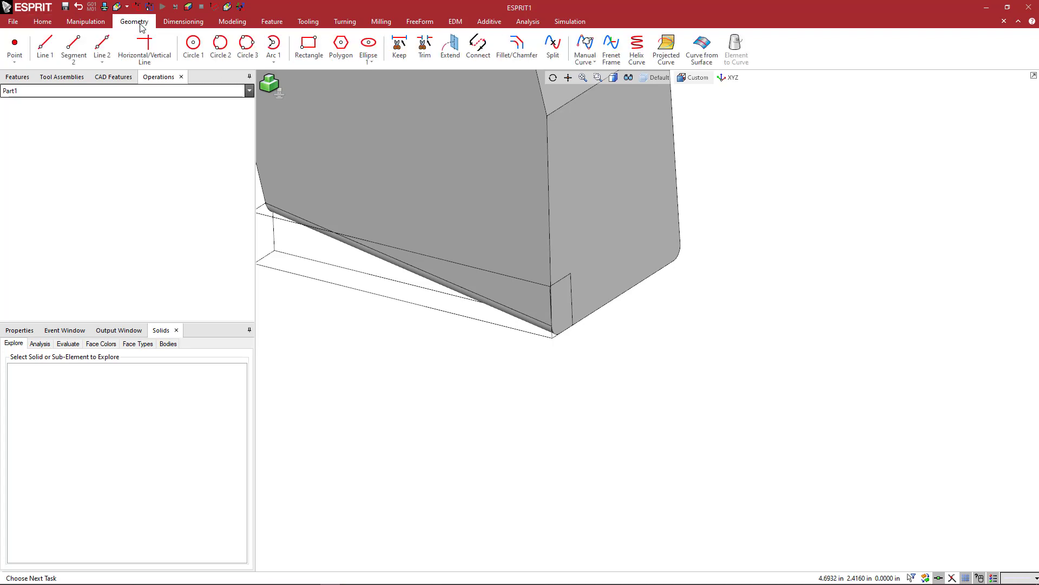
click(556, 335)
click(19, 330)
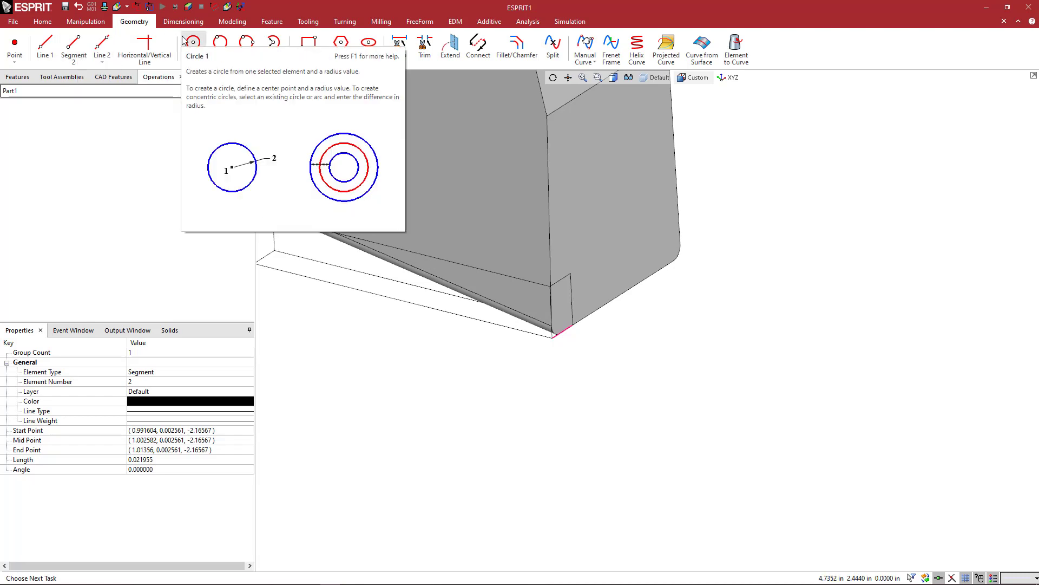
Step: Draw a rectangle from the bounding box's outer corner at the insert tip to reference point 0
click(309, 48)
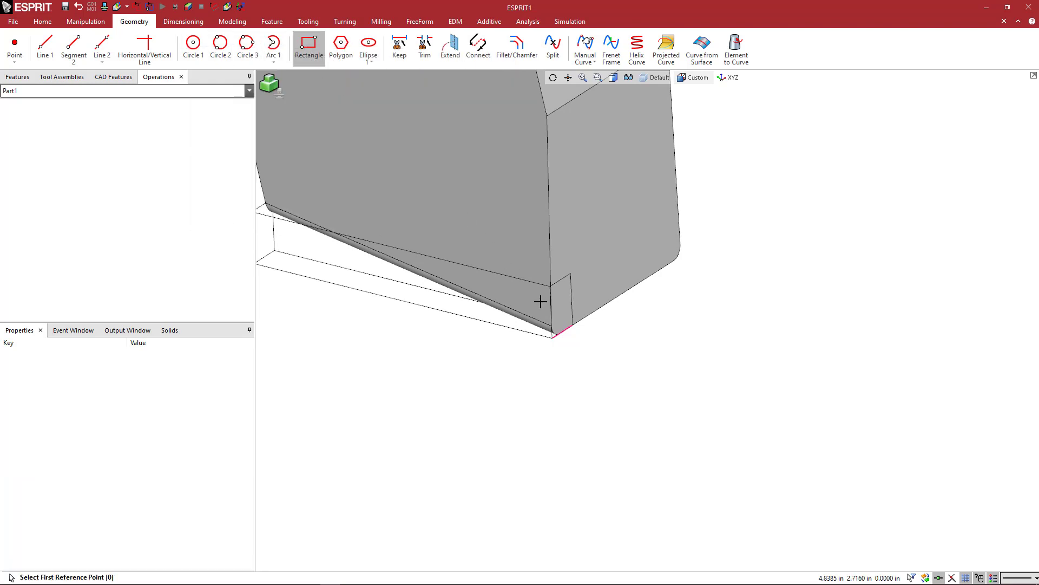
click(551, 336)
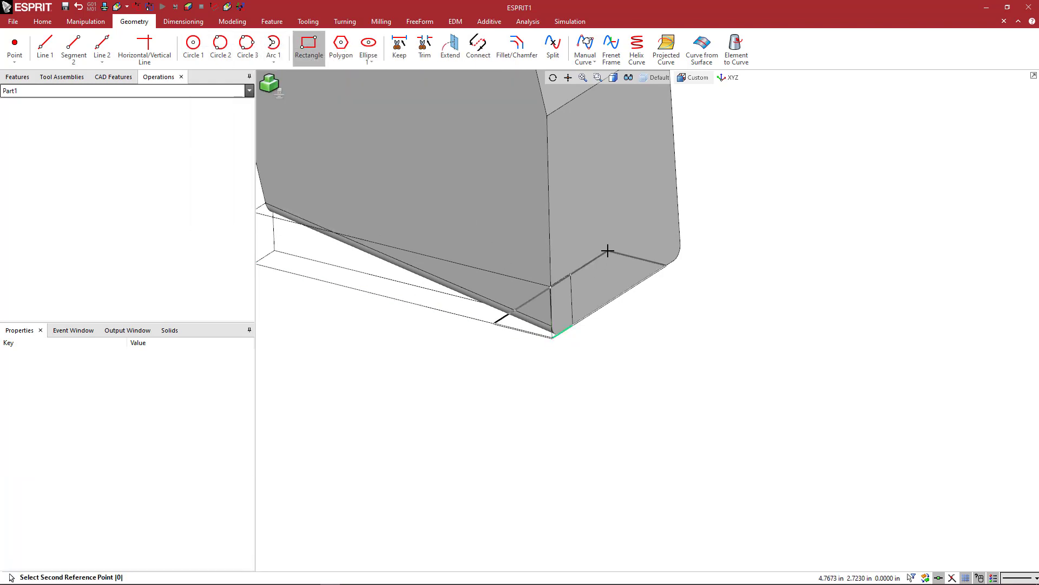
text(0)
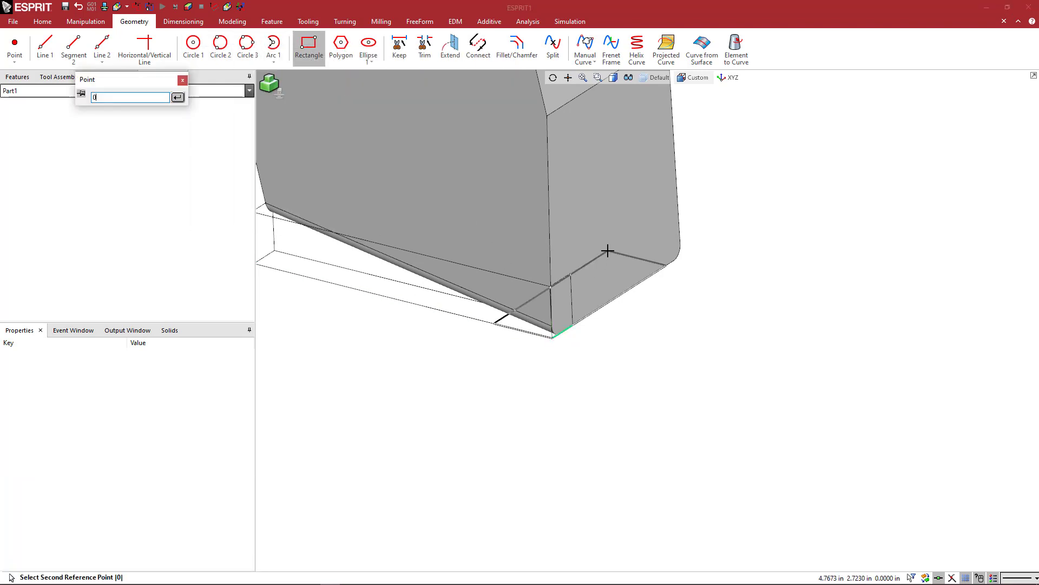
key(Return)
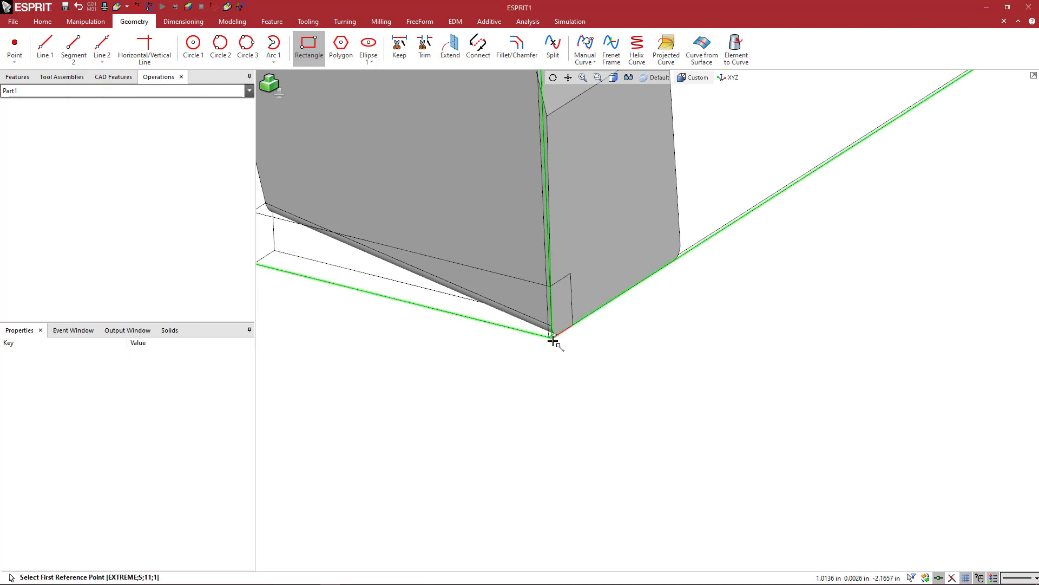
Step: Move the origin to the rectangle's outer corner at the insert tip
scroll(553, 335, up, 3)
scroll(554, 335, up, 2)
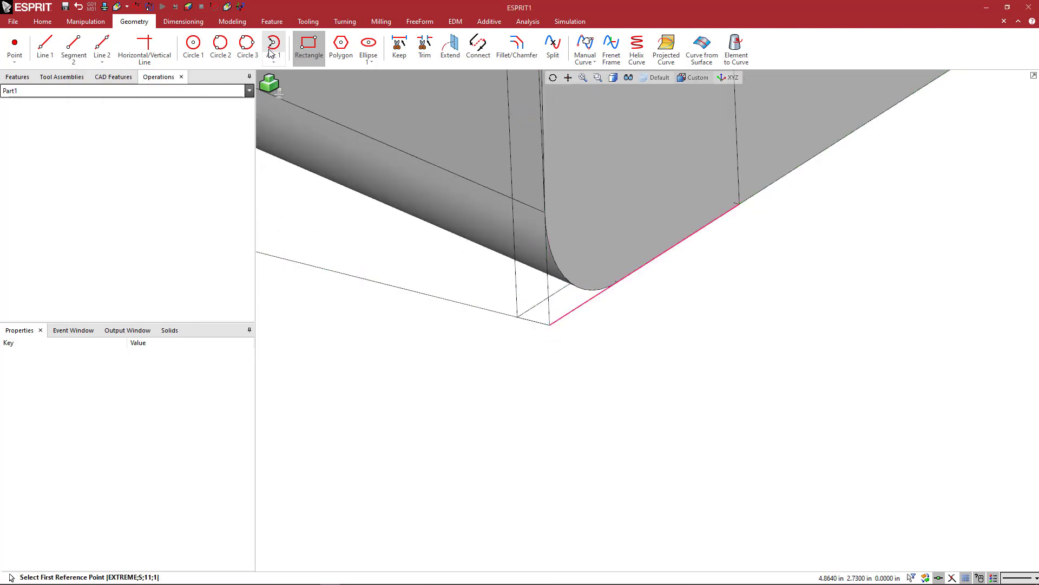
click(214, 9)
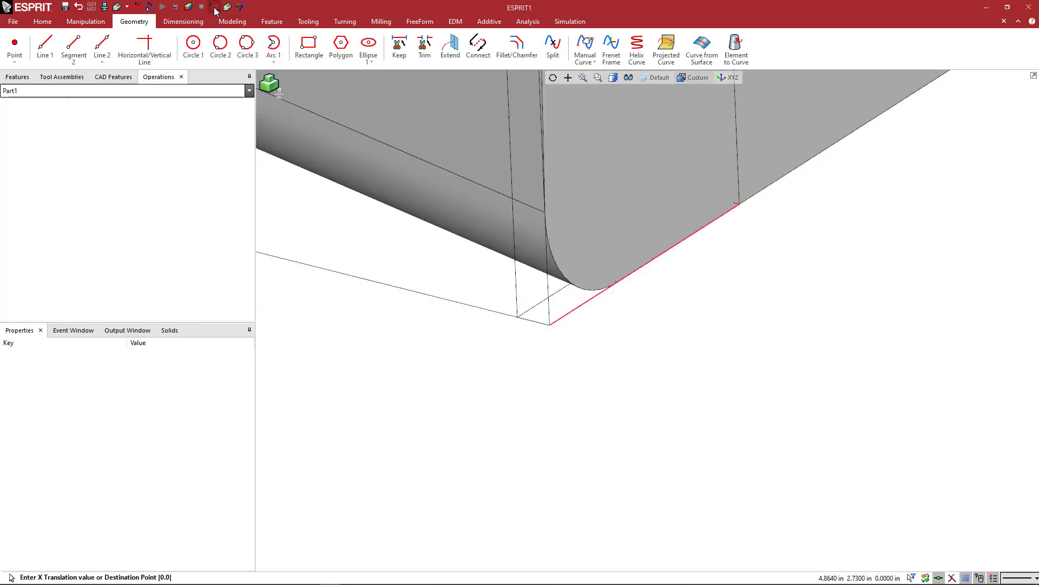
click(518, 317)
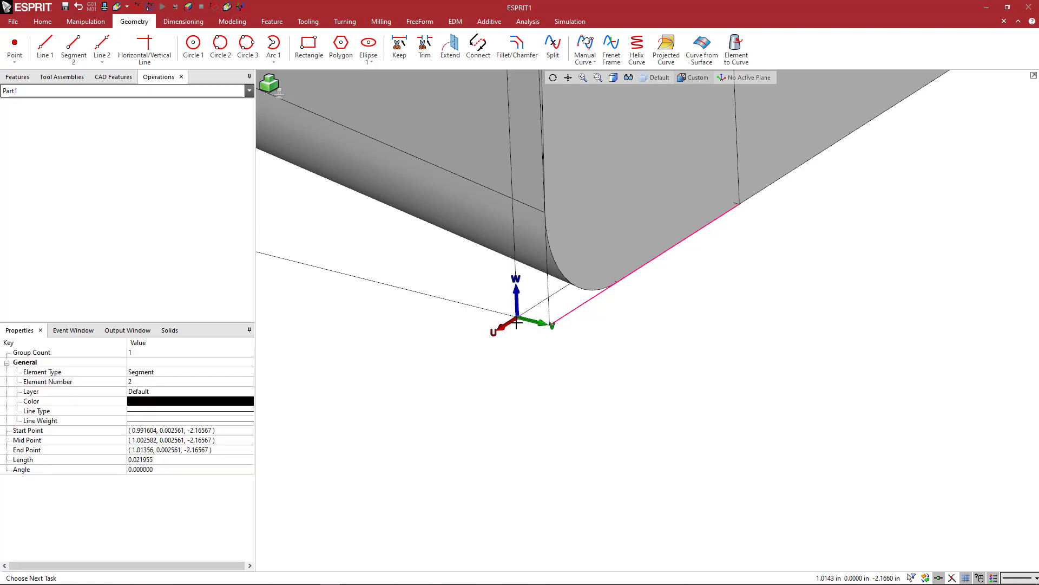
Step: Save the relocated origin as a new work plane named TA_3mm
click(730, 80)
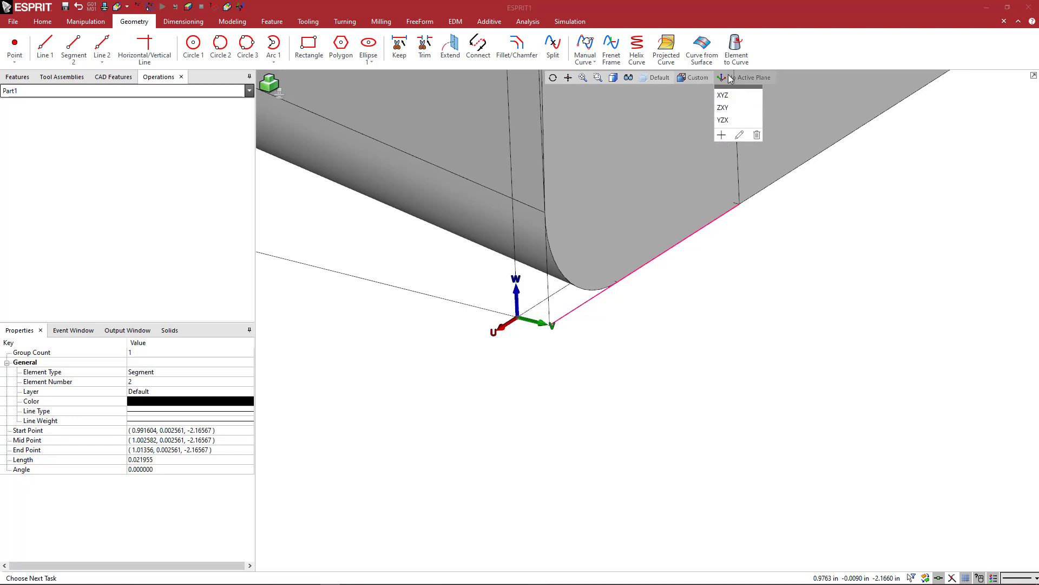
click(722, 135)
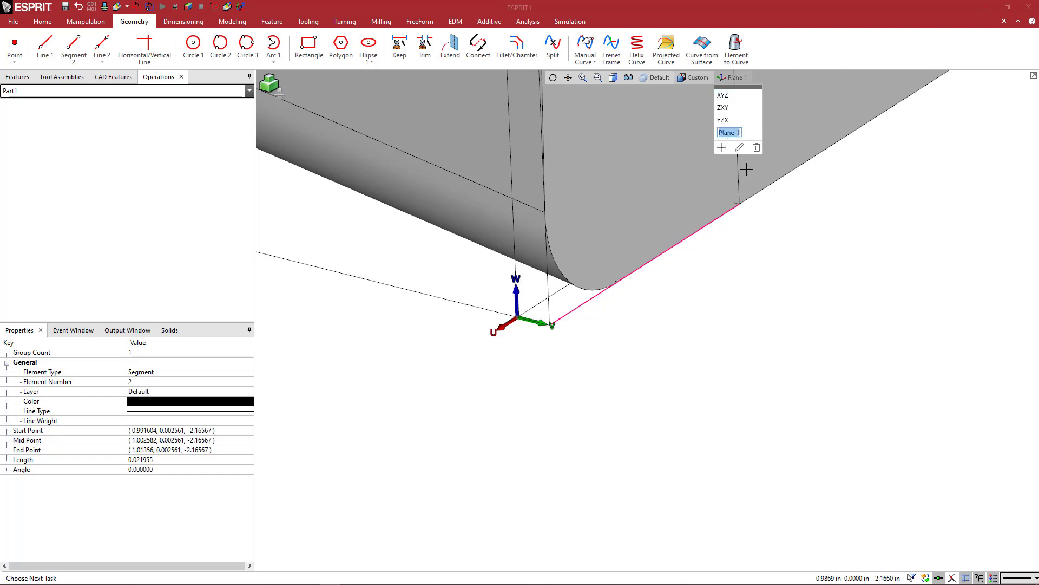
text(TA_3mm)
key(Return)
Step: Disable the element selection filter so that solid bodies can be picked at the insert tip
middle_drag(737, 176, 638, 355)
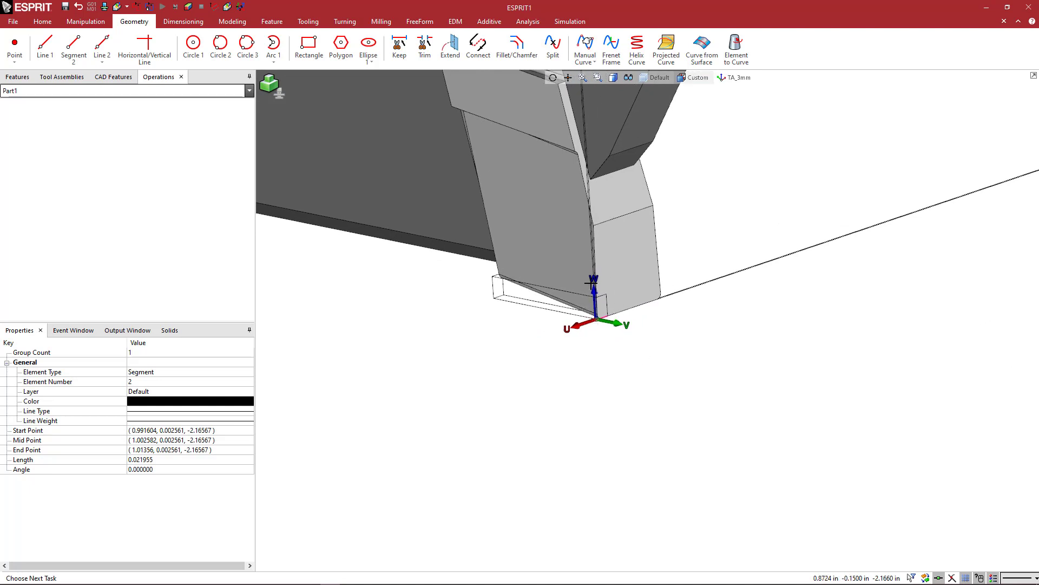
middle_drag(587, 288, 623, 360)
click(912, 577)
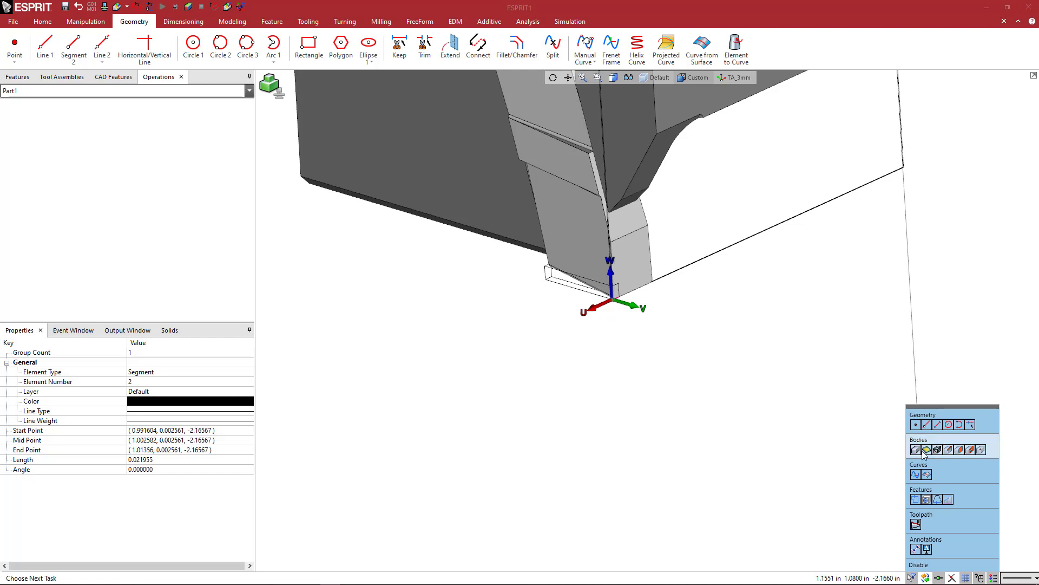
click(928, 565)
click(932, 566)
click(931, 565)
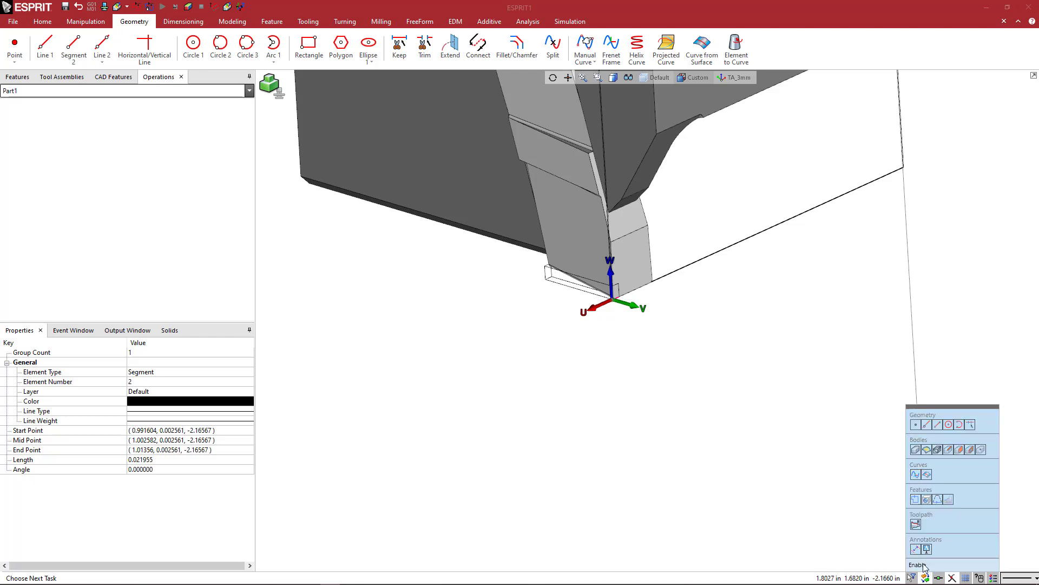
Step: Select the grooving insert's solid body at the toolholder tip and delete it, keeping the holder body
click(589, 239)
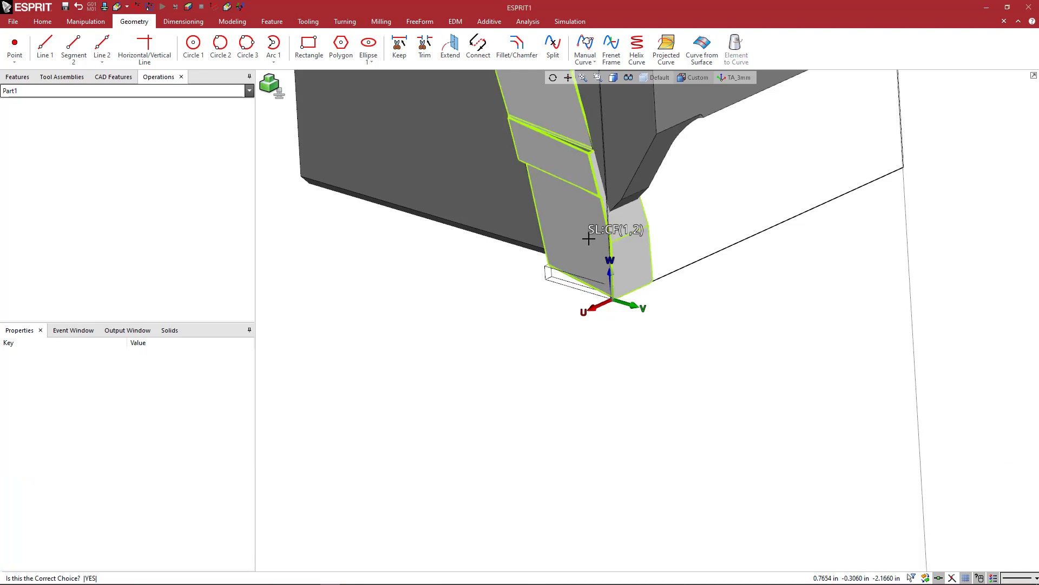
click(589, 238)
middle_drag(692, 302, 650, 279)
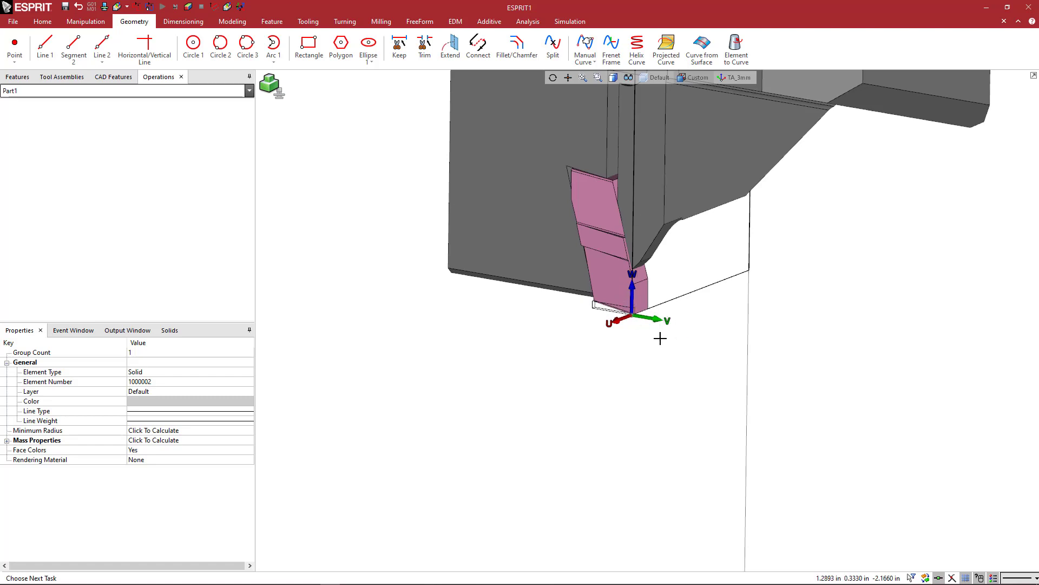
middle_drag(660, 338, 606, 417)
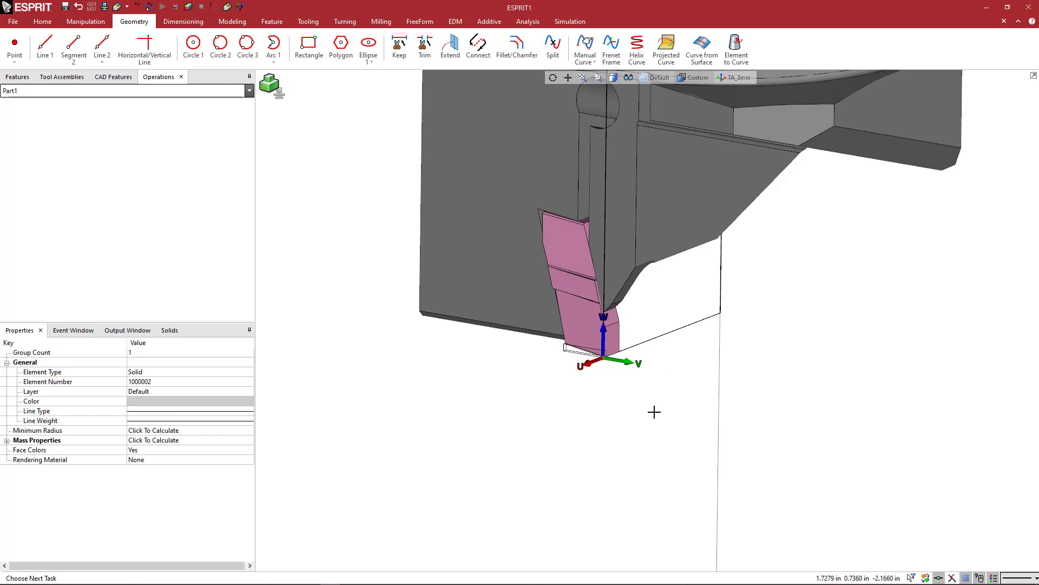
key(Delete)
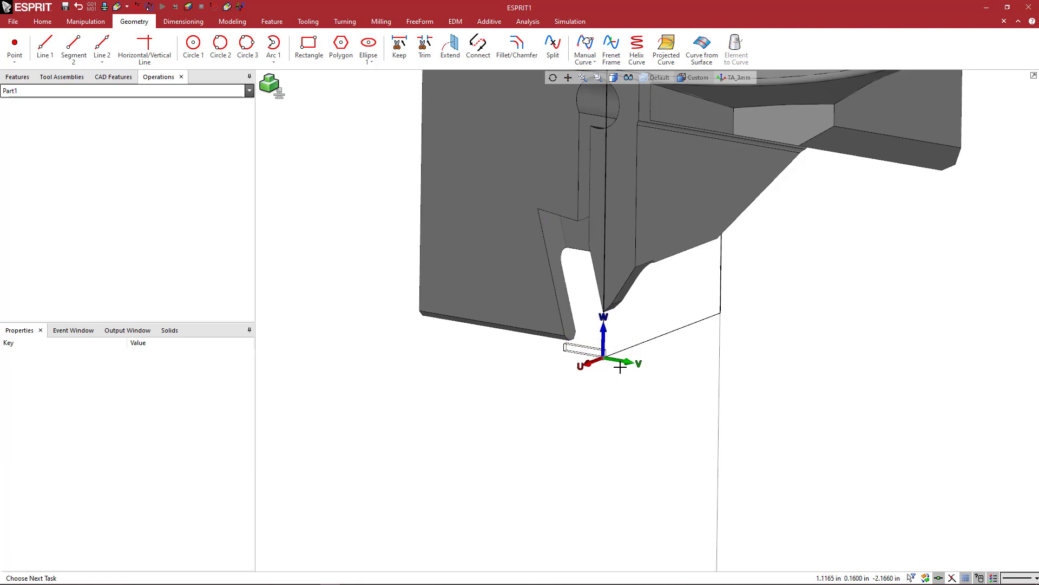
Step: Save the toolholder model as a Holder file (*.gdml) named C5 GHDL-3.gdml in the Capto - CAMFIX Inserts folder
scroll(621, 367, down, 4)
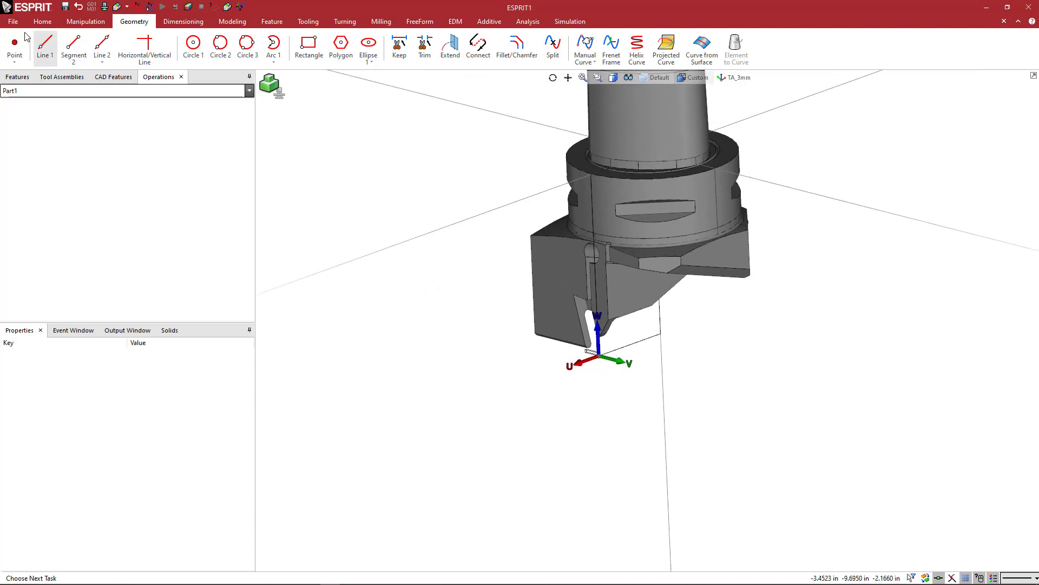
click(13, 21)
click(25, 69)
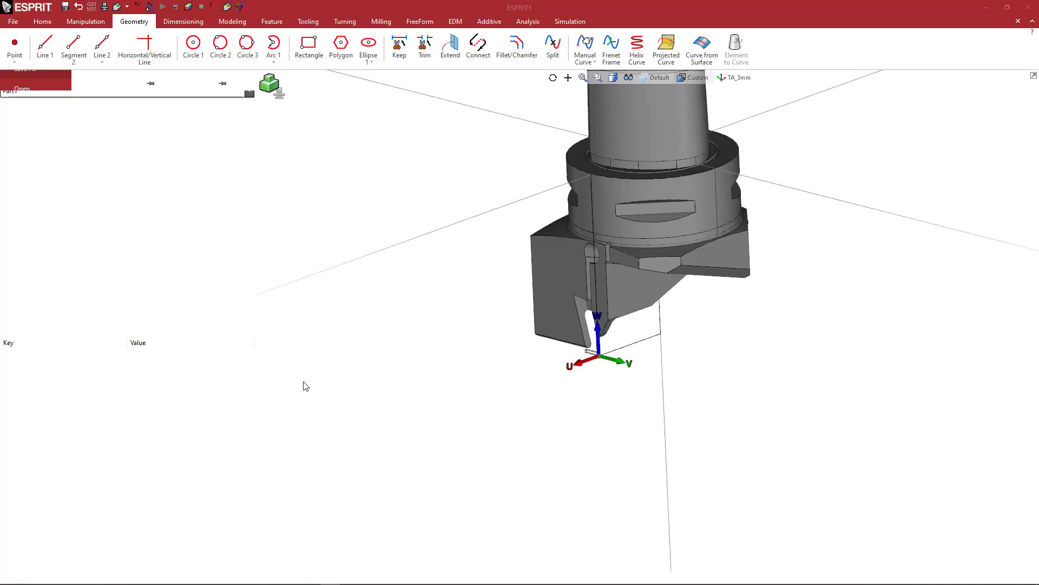
click(432, 478)
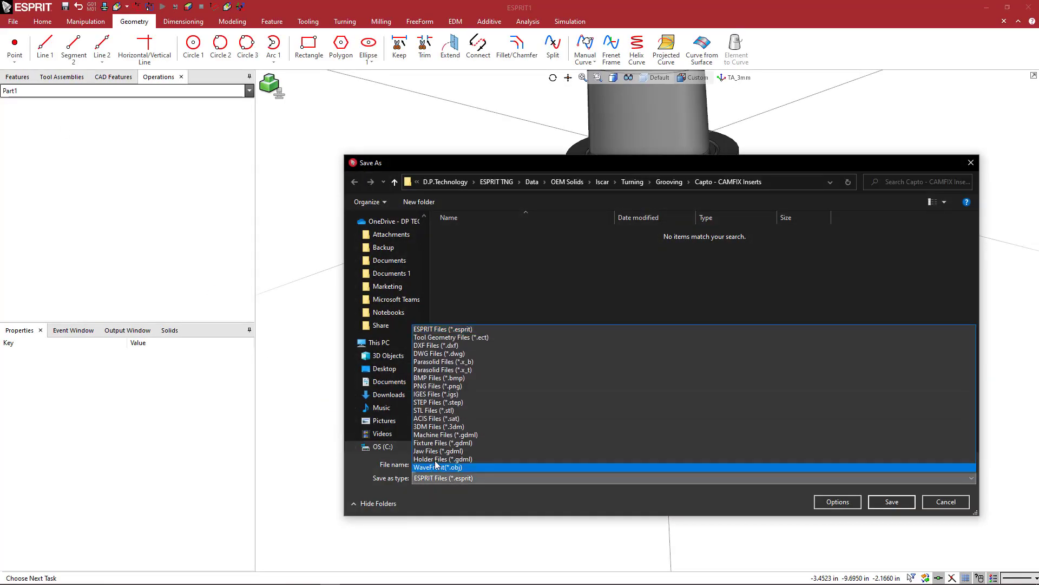
click(442, 459)
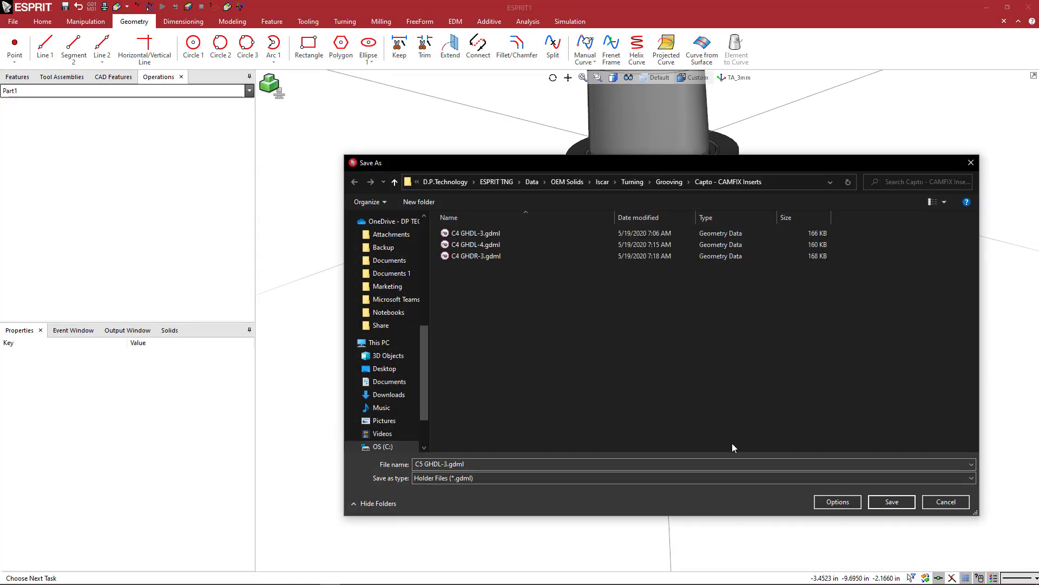
click(892, 503)
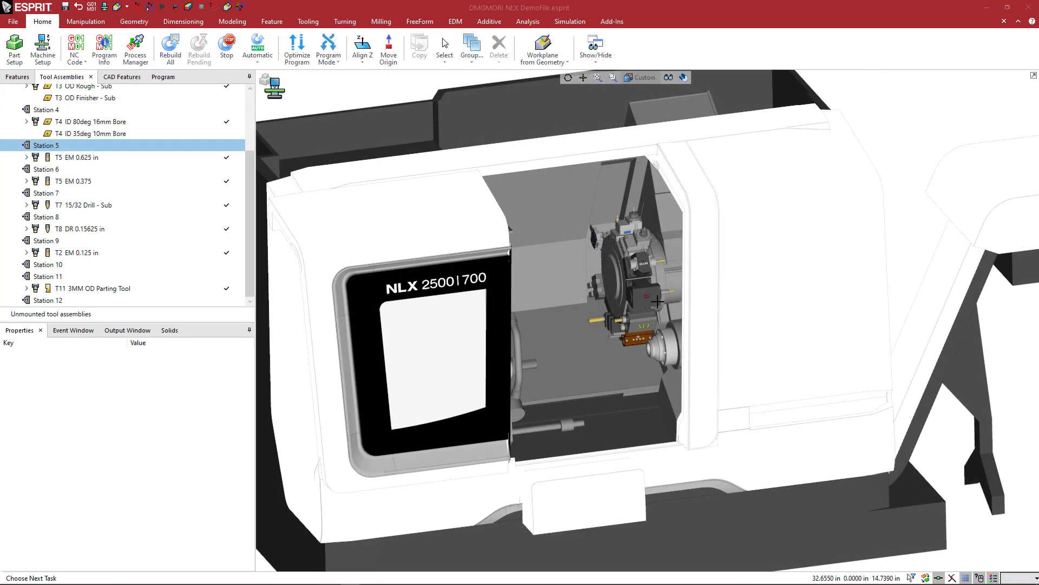
Step: In the DMGMORI NLX DemoFile document, lower the machine display level to hide the outer enclosure around the turret
scroll(652, 306, up, 3)
scroll(647, 311, down, 1)
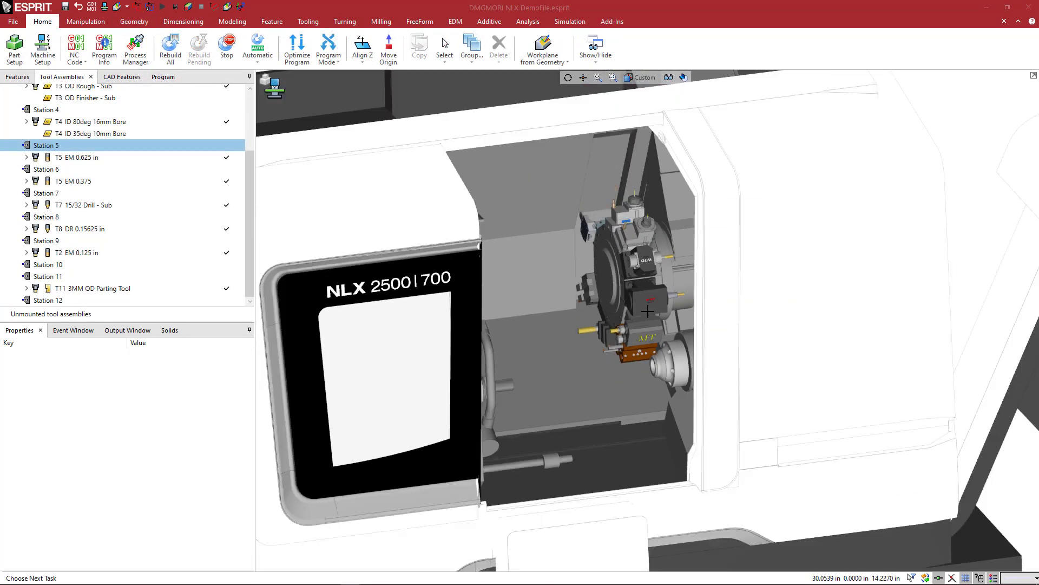
scroll(648, 309, down, 2)
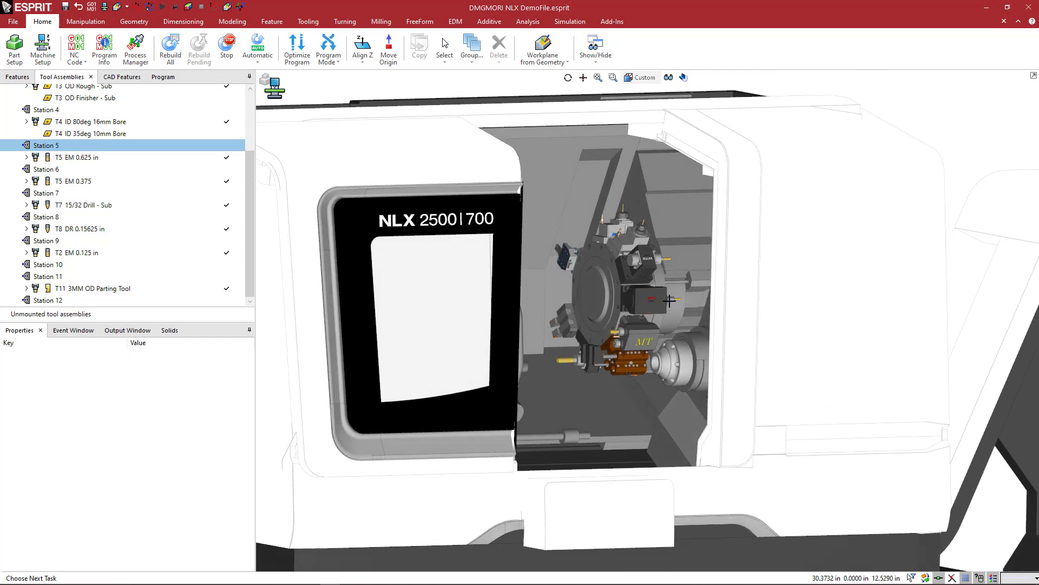
scroll(654, 317, up, 3)
mouse_move(646, 311)
middle_down()
mouse_move(658, 357)
mouse_move(640, 312)
middle_up()
click(669, 78)
click(671, 212)
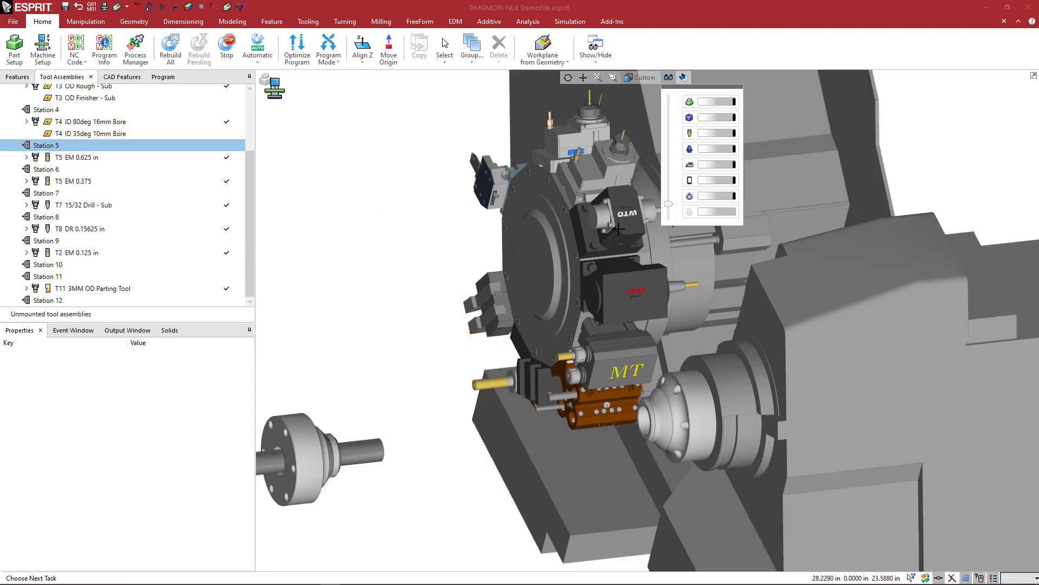
Step: Index the turret to Station 12 and then to the empty Station 10
scroll(611, 240, down, 3)
mouse_move(616, 253)
middle_down()
mouse_move(690, 273)
mouse_move(603, 245)
middle_up()
scroll(592, 244, up, 8)
scroll(603, 245, down, 5)
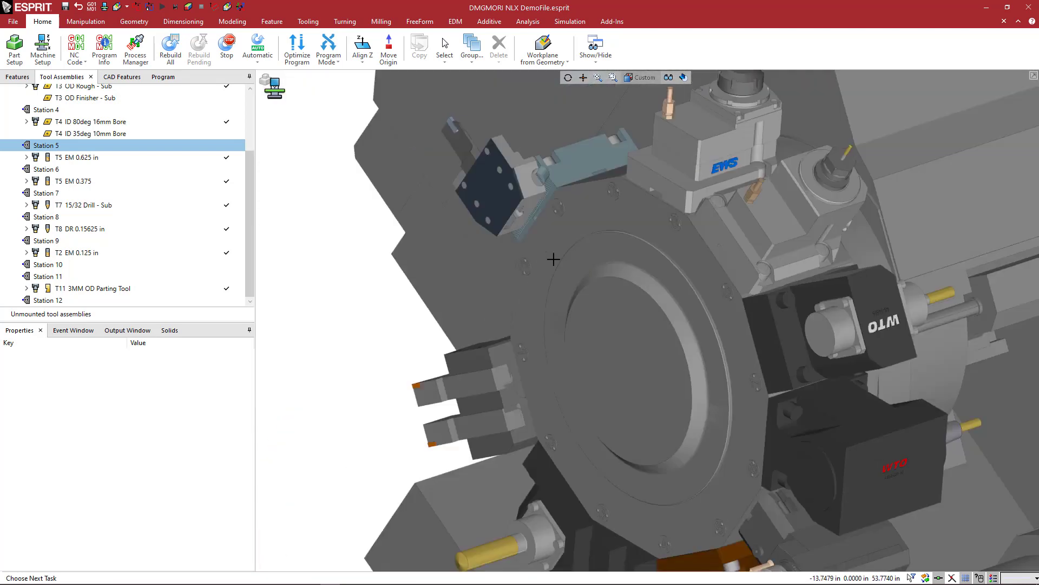
click(63, 301)
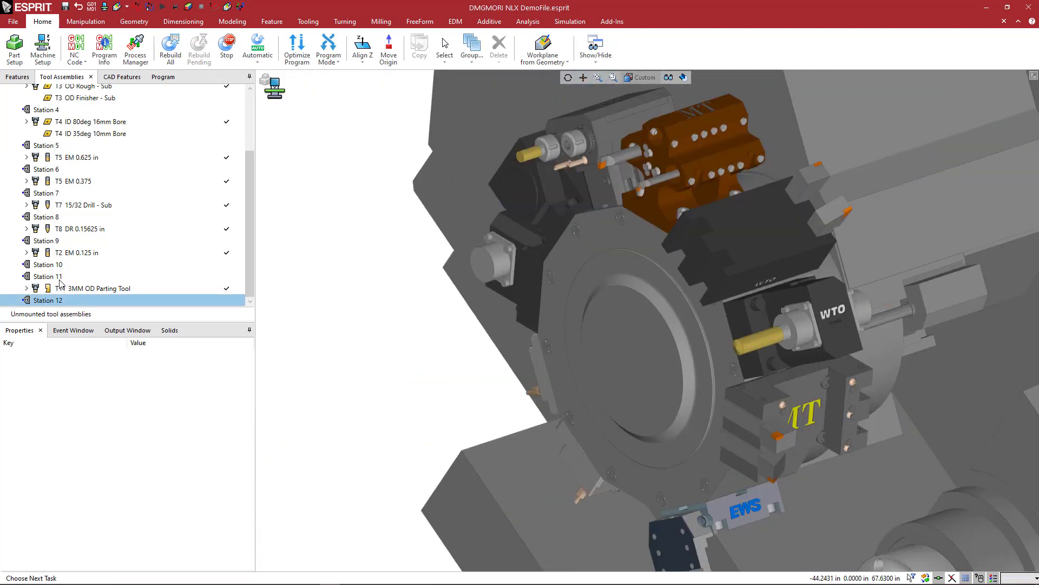
click(60, 266)
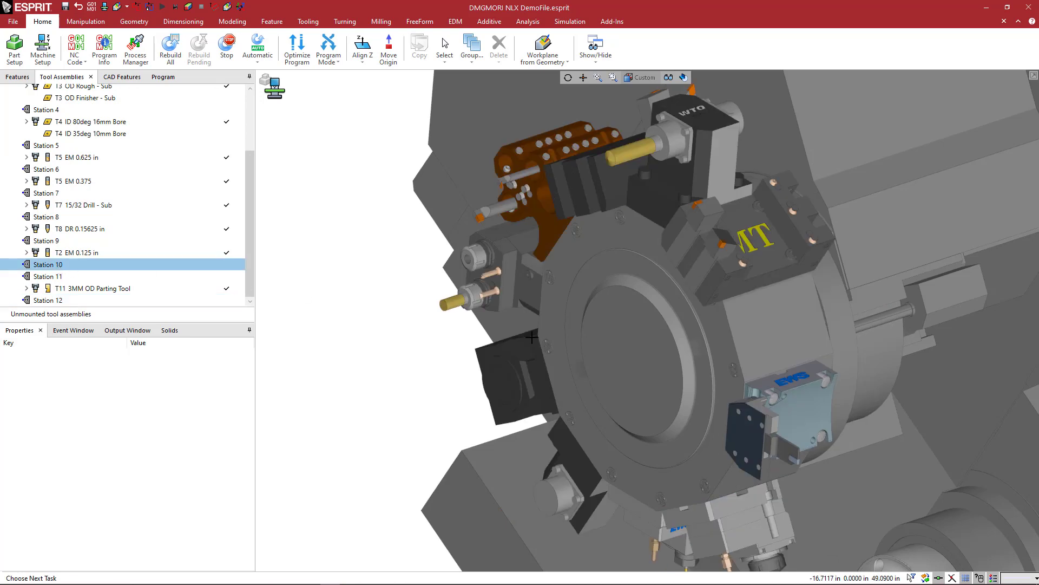
middle_drag(533, 337, 507, 325)
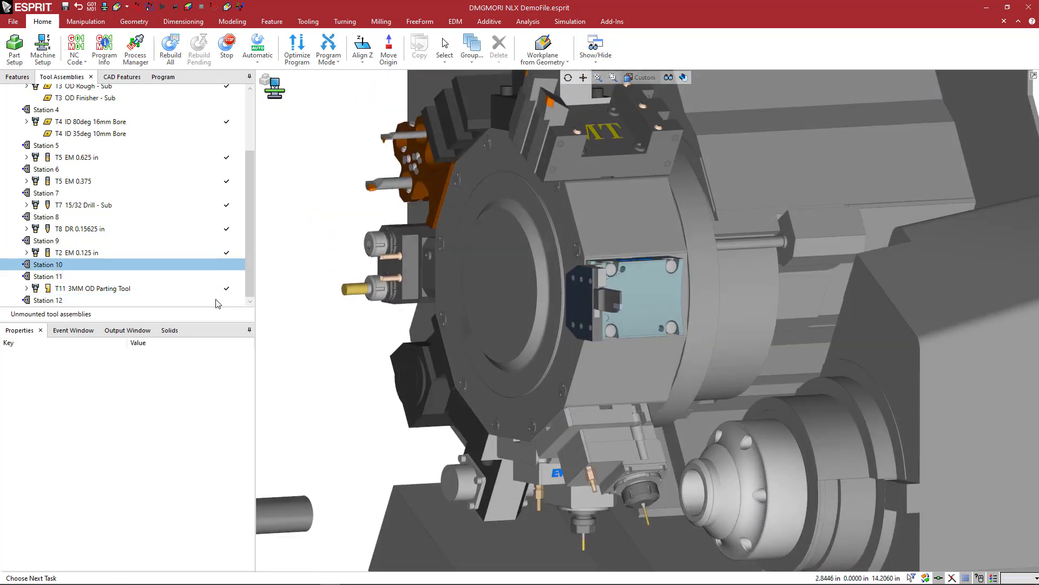
Step: Start adding an adaptive item to Station 10 and browse Holders > WTO > Turning > DMGMORI to the NLX-NL 1500-4000 MCYSMCSY (BMT 60) folder
right_click(79, 268)
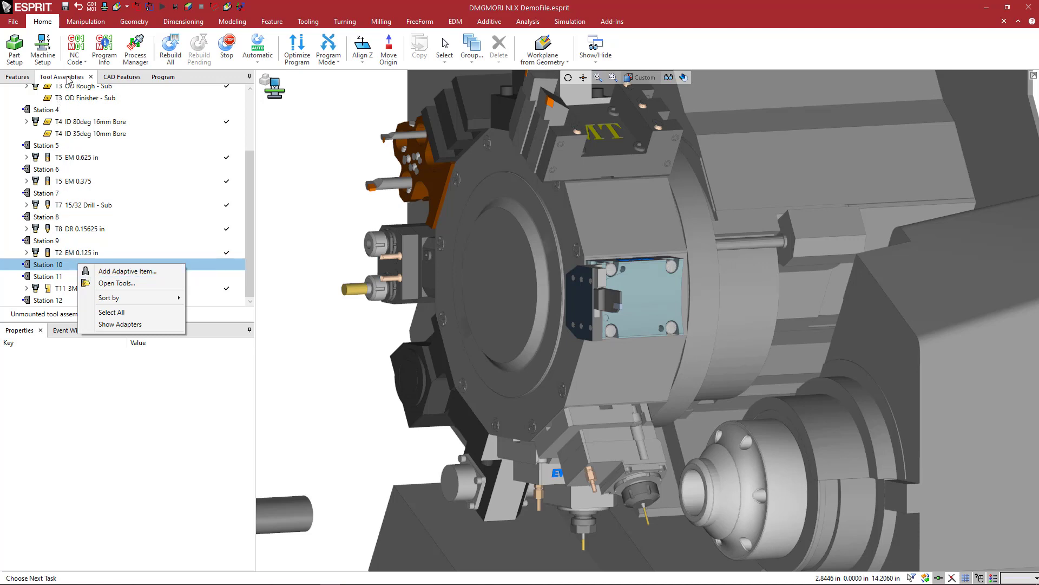
click(70, 80)
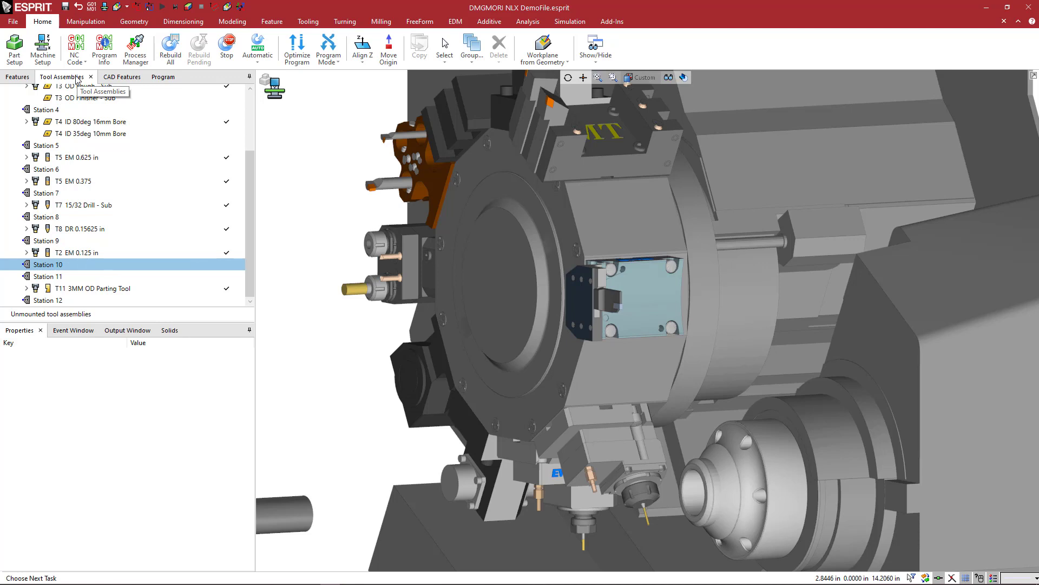
right_click(57, 270)
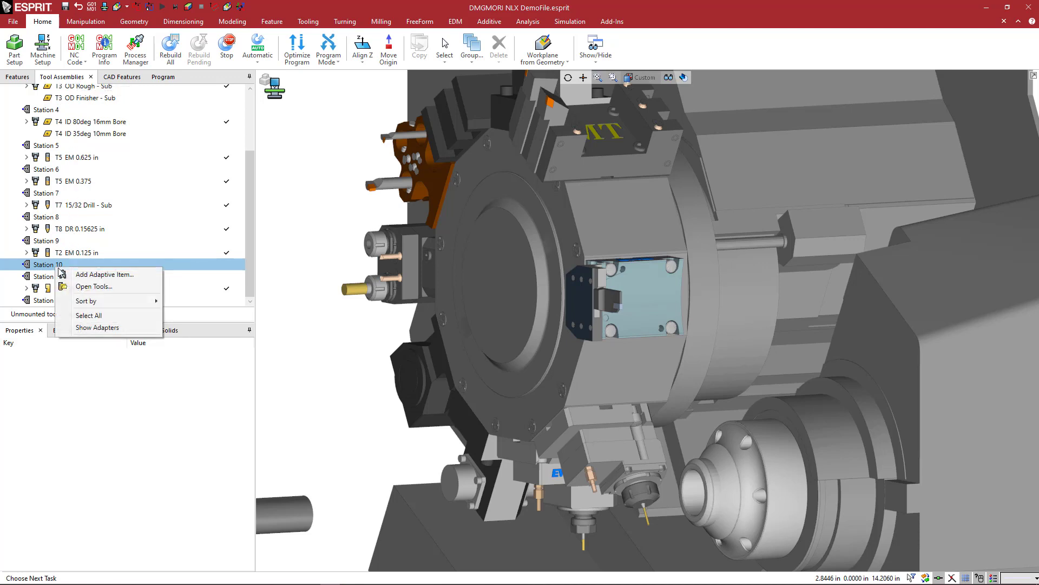
click(101, 274)
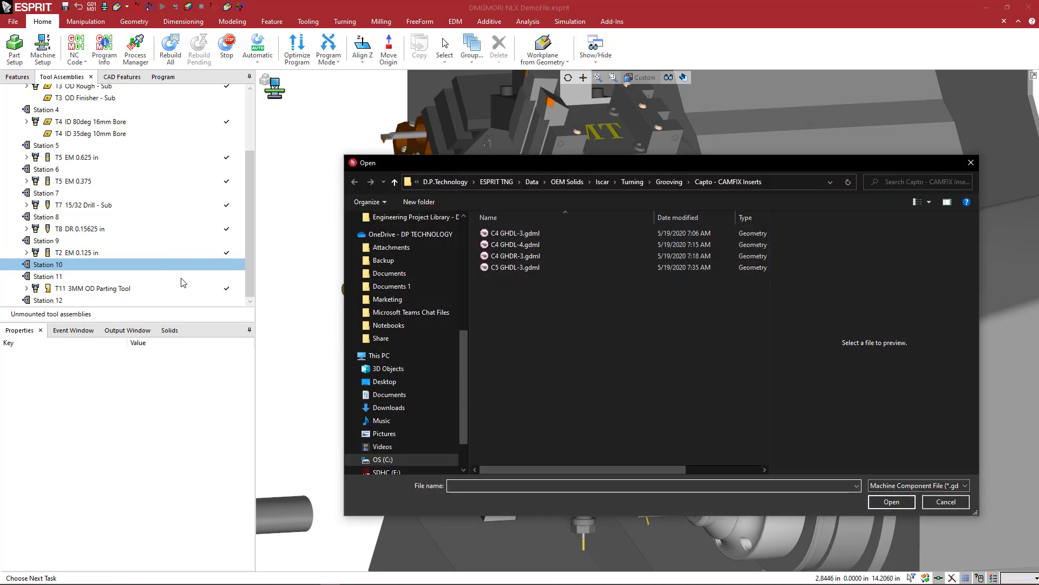
click(532, 183)
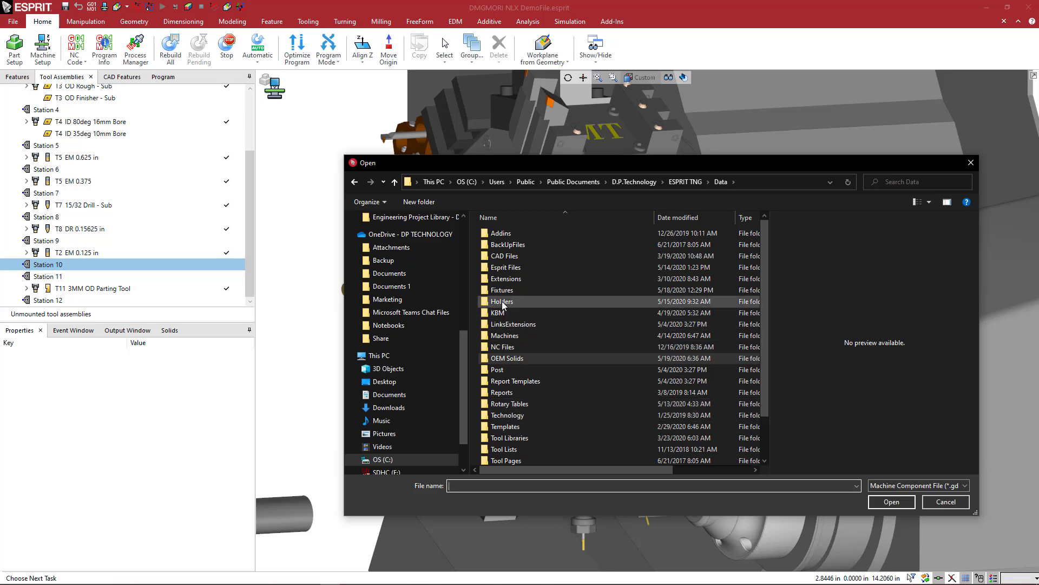
double_click(502, 302)
scroll(509, 438, down, 2)
double_click(497, 458)
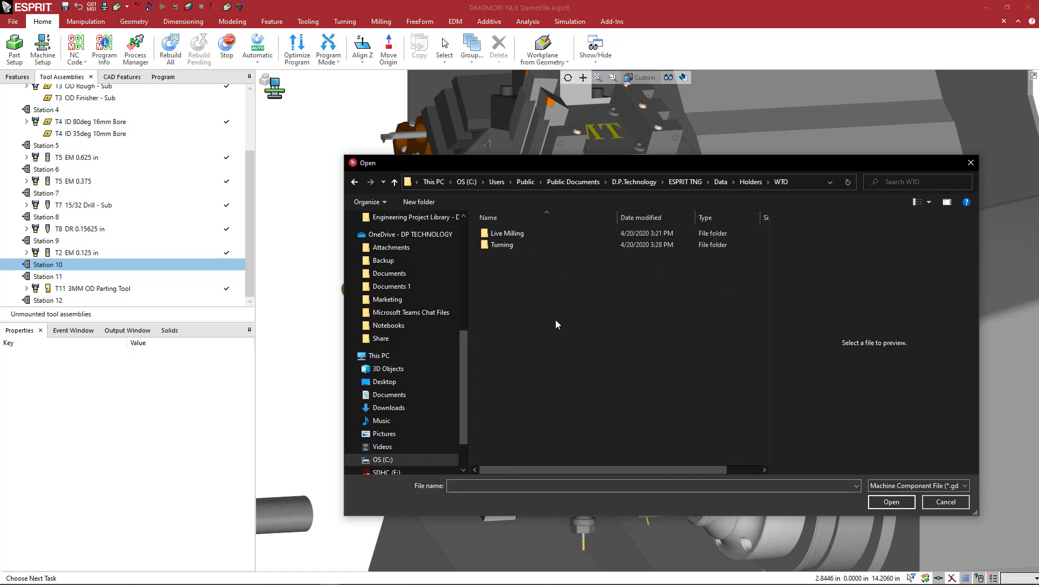
double_click(508, 245)
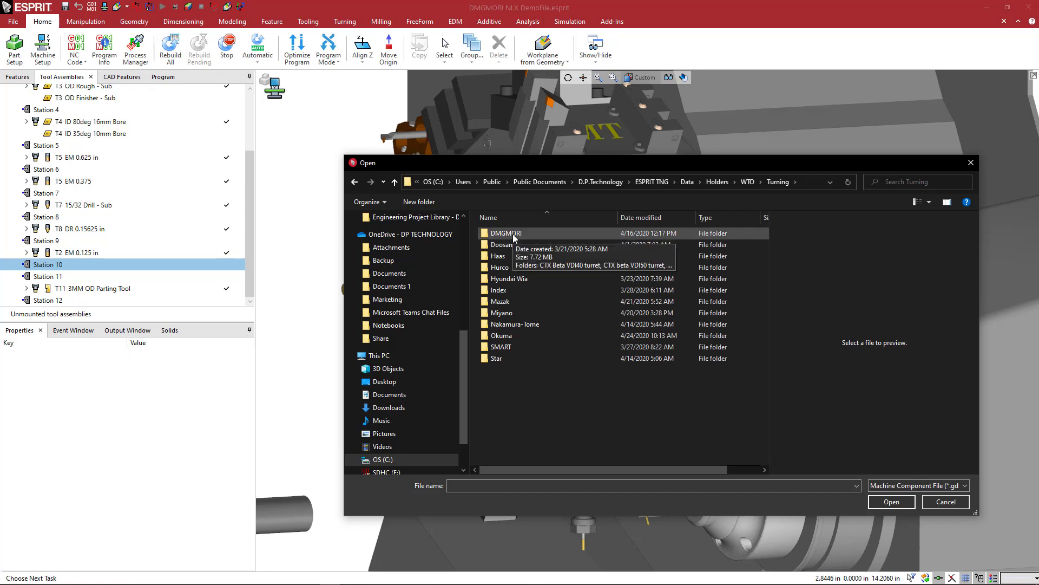
double_click(514, 239)
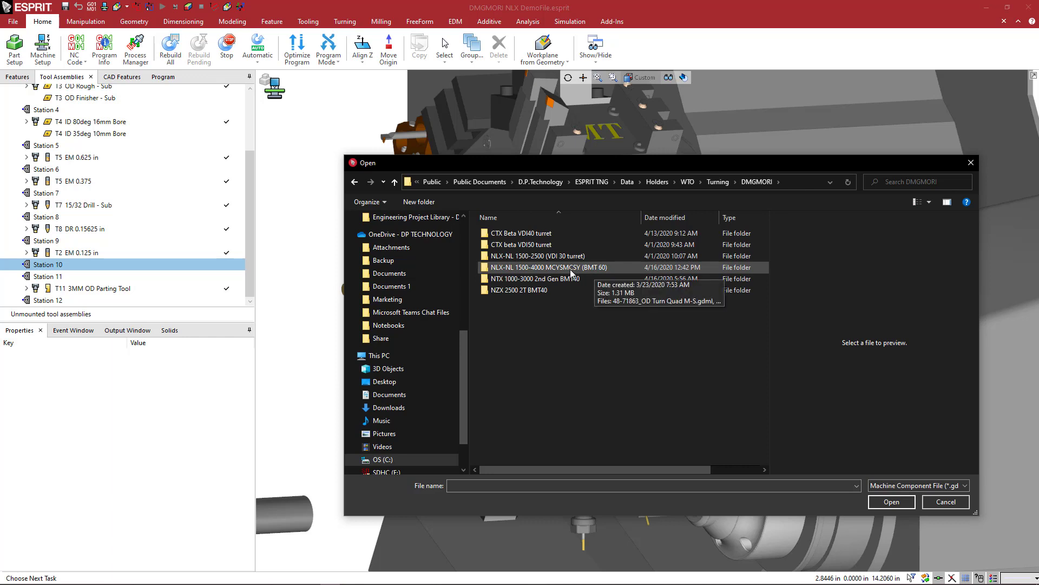
double_click(535, 270)
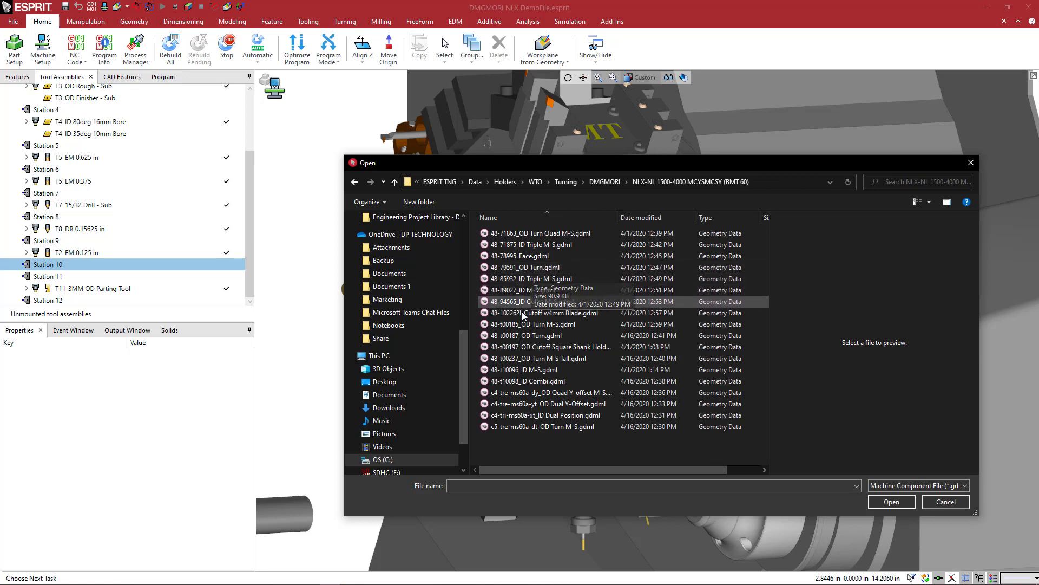
Step: Load c5-tre-ms60a-dt_OD Turn M-S.gdml as the adaptive item on Station 10 and accept its default name and position
click(552, 428)
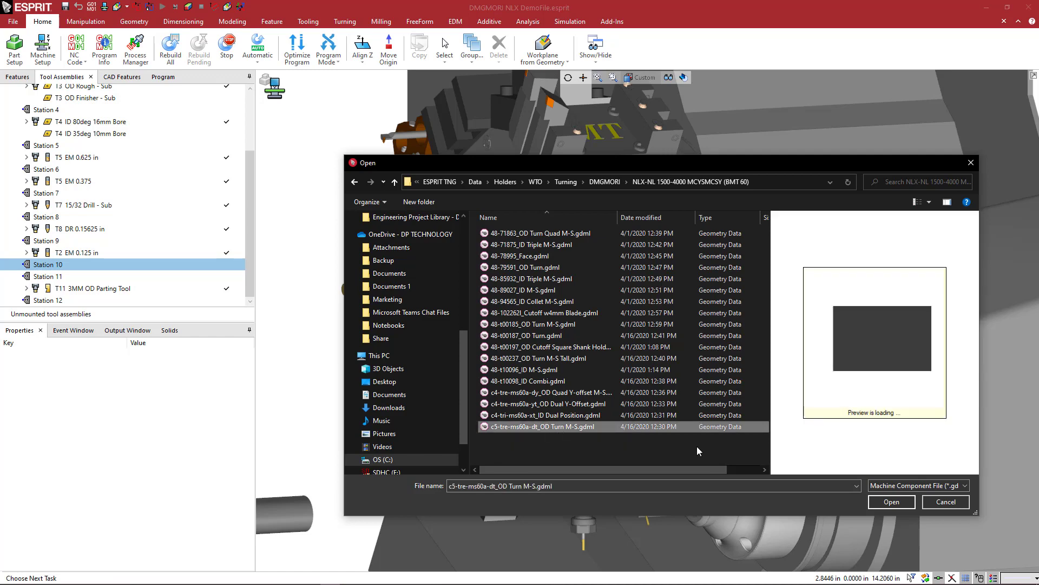
click(888, 502)
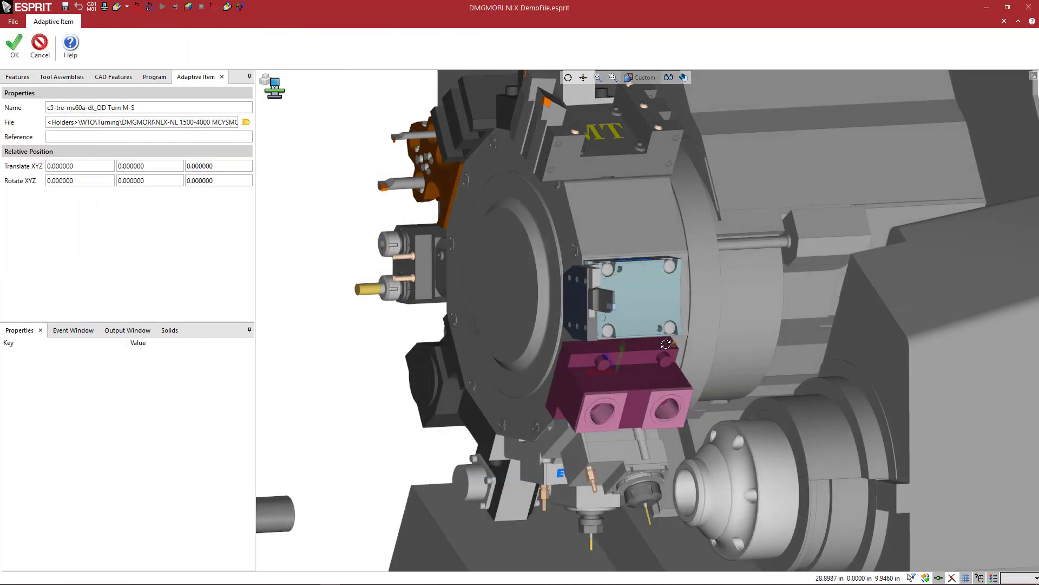
middle_drag(665, 343, 504, 321)
scroll(608, 410, up, 5)
scroll(525, 347, down, 5)
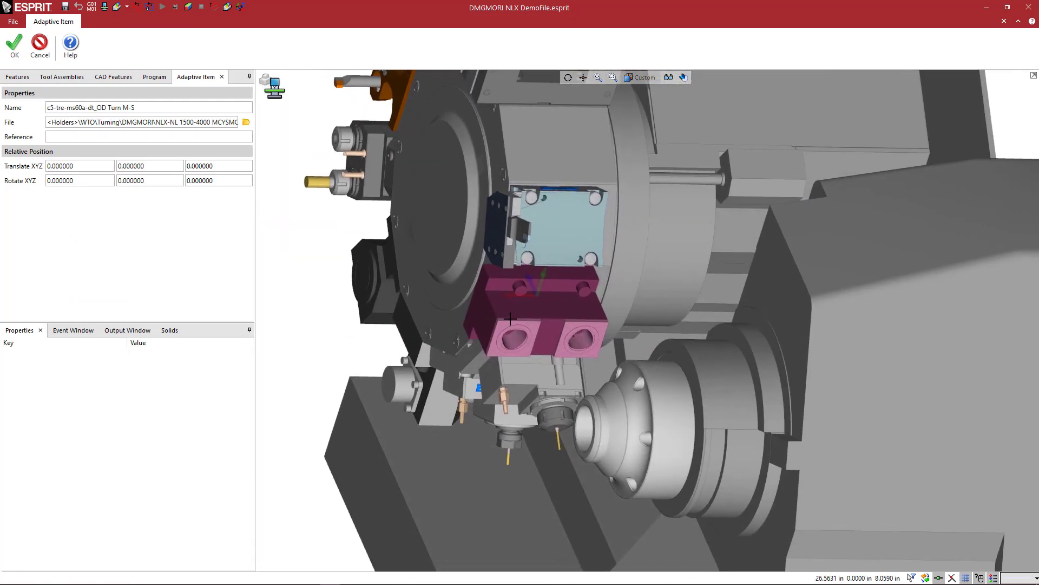
click(15, 43)
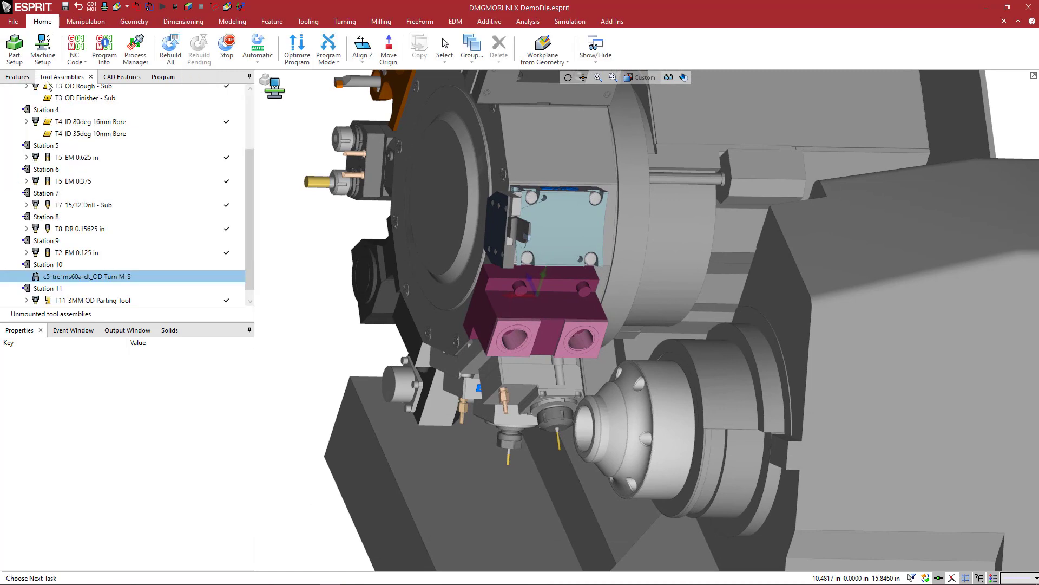
Step: Start adding an adaptive item to the WTO adapter and browse to OEM Solids > Iscar > Turning > Grooving > Capto - CAMFIX Inserts
right_click(93, 279)
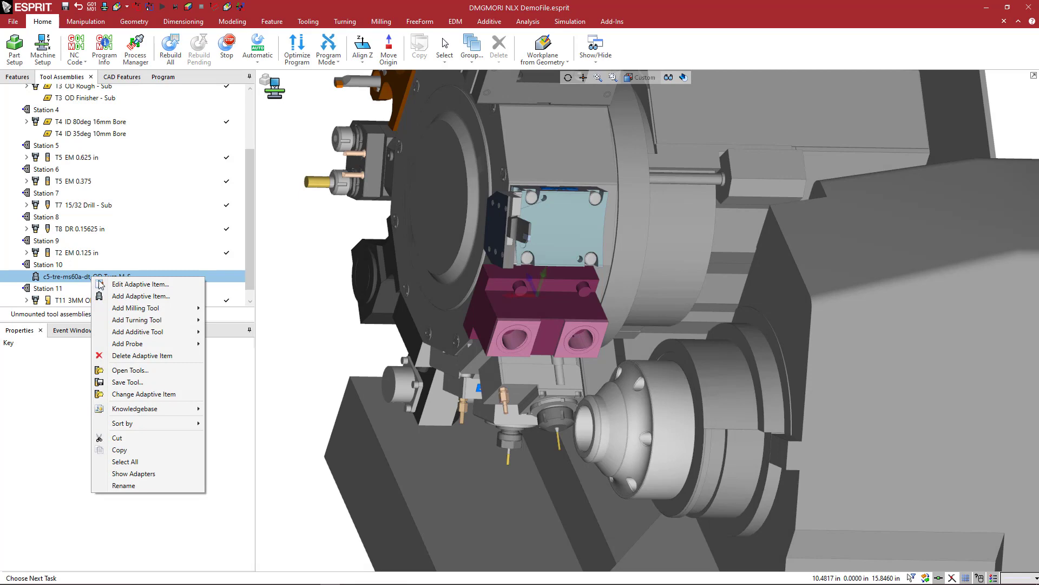
click(138, 296)
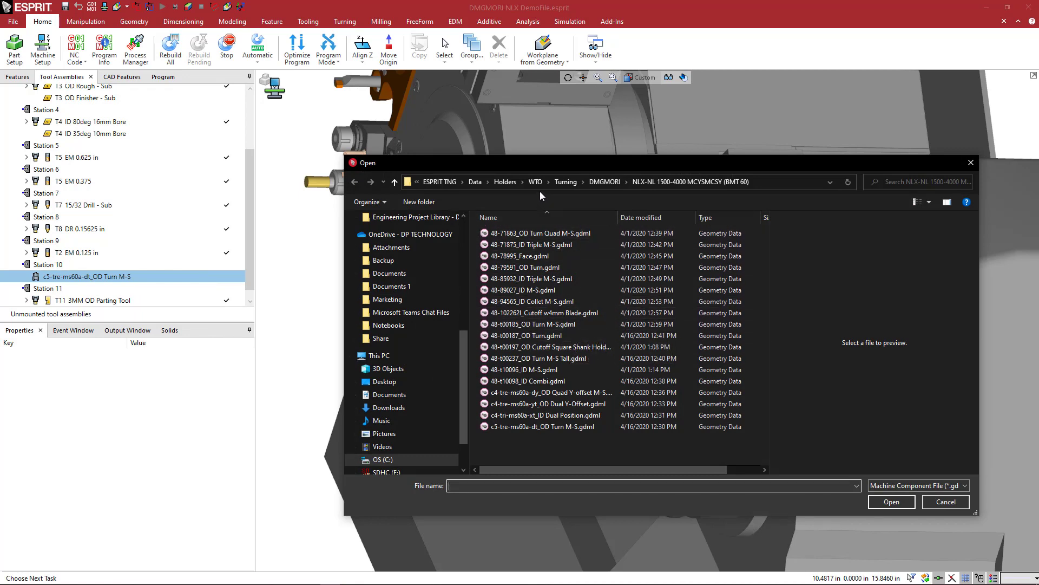
click(476, 183)
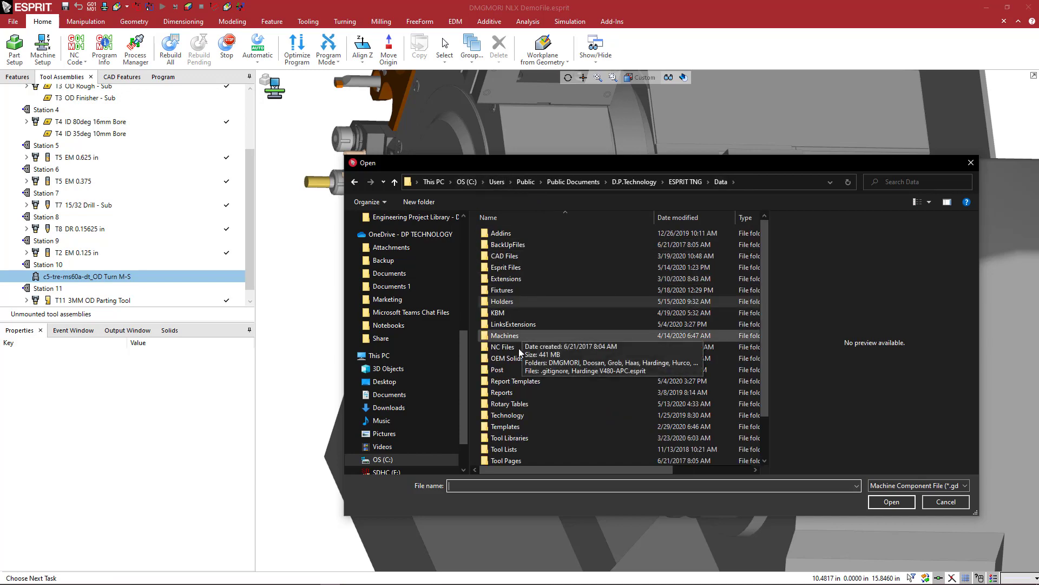
double_click(509, 359)
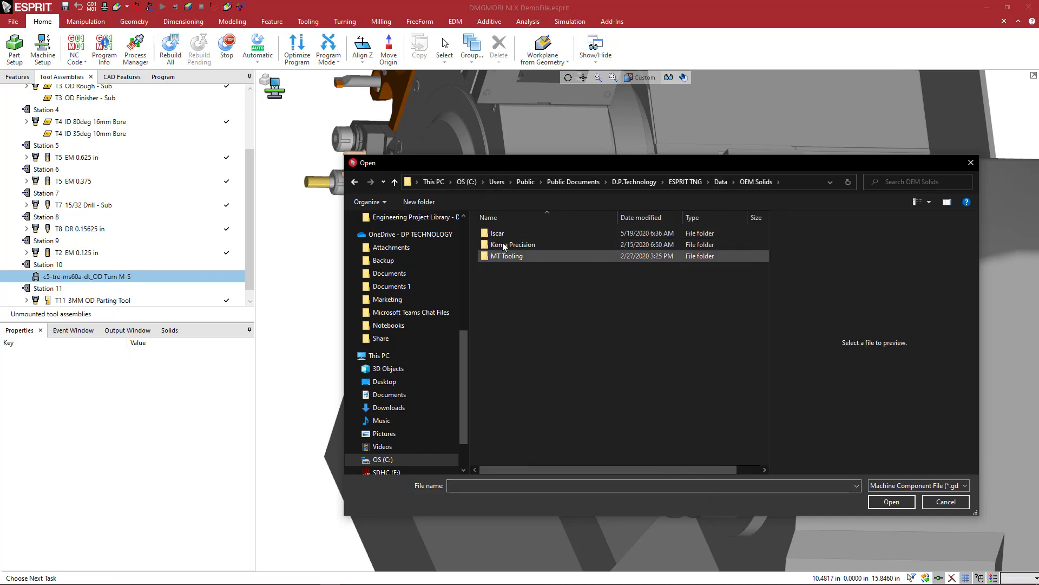
double_click(498, 235)
double_click(509, 234)
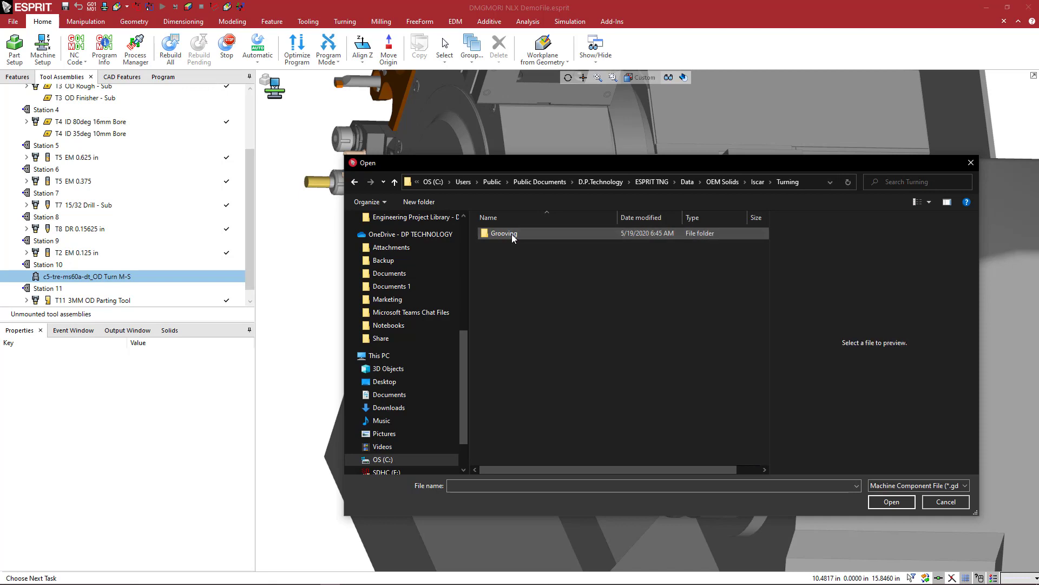
double_click(512, 234)
double_click(511, 234)
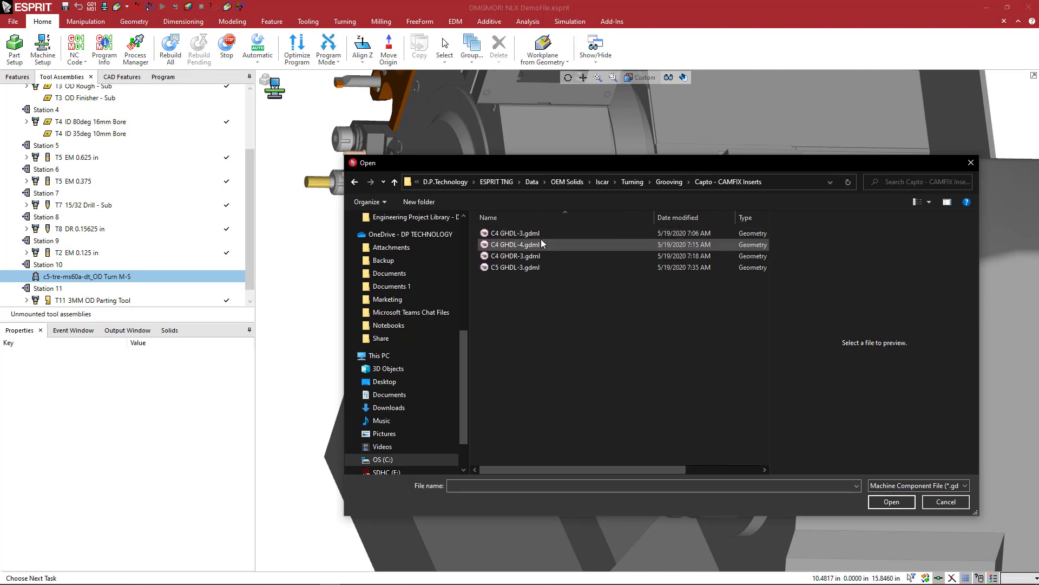
Step: Load C5 GHDL-3.gdml as the adaptive item on the adapter and accept its default name and position
click(522, 268)
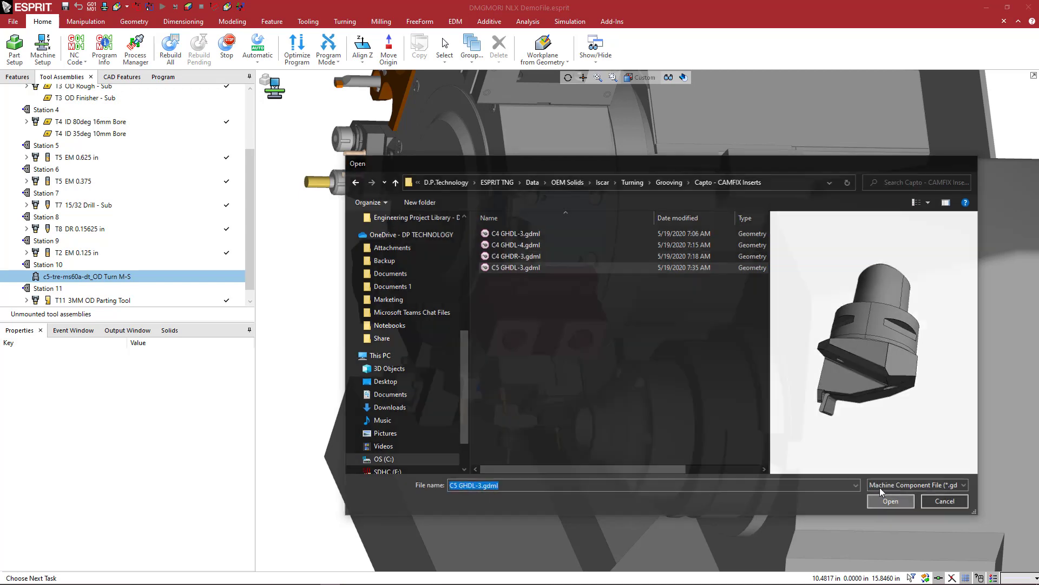
click(899, 505)
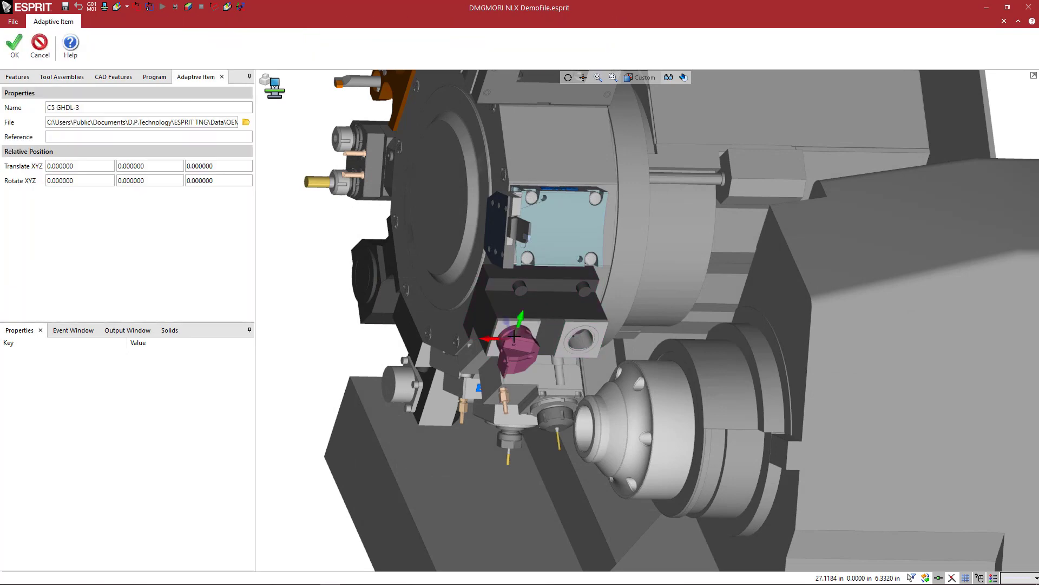
scroll(513, 335, up, 3)
mouse_move(536, 345)
middle_down()
mouse_move(543, 369)
mouse_move(530, 347)
middle_up()
scroll(530, 348, up, 4)
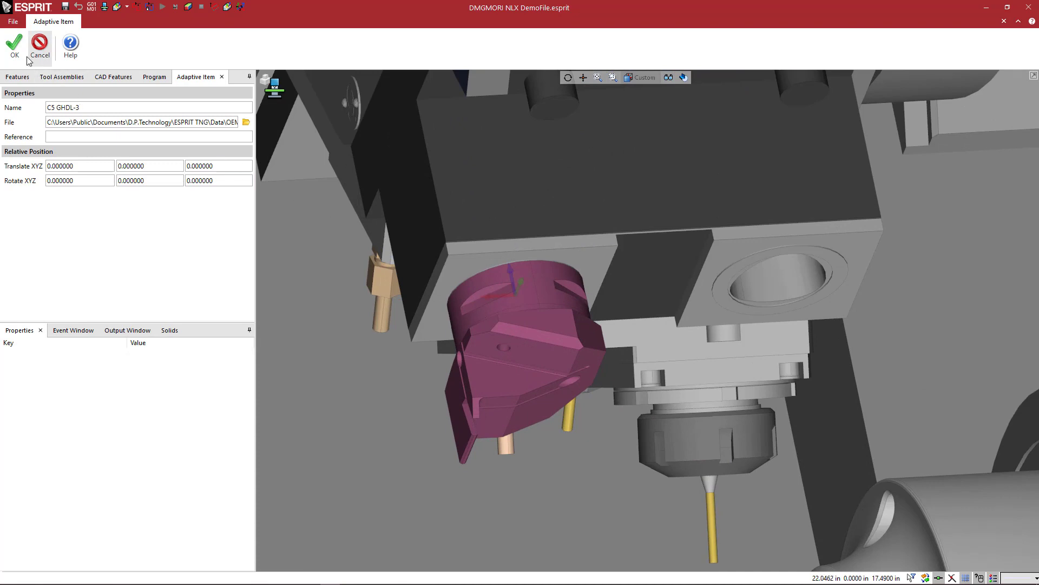
click(24, 57)
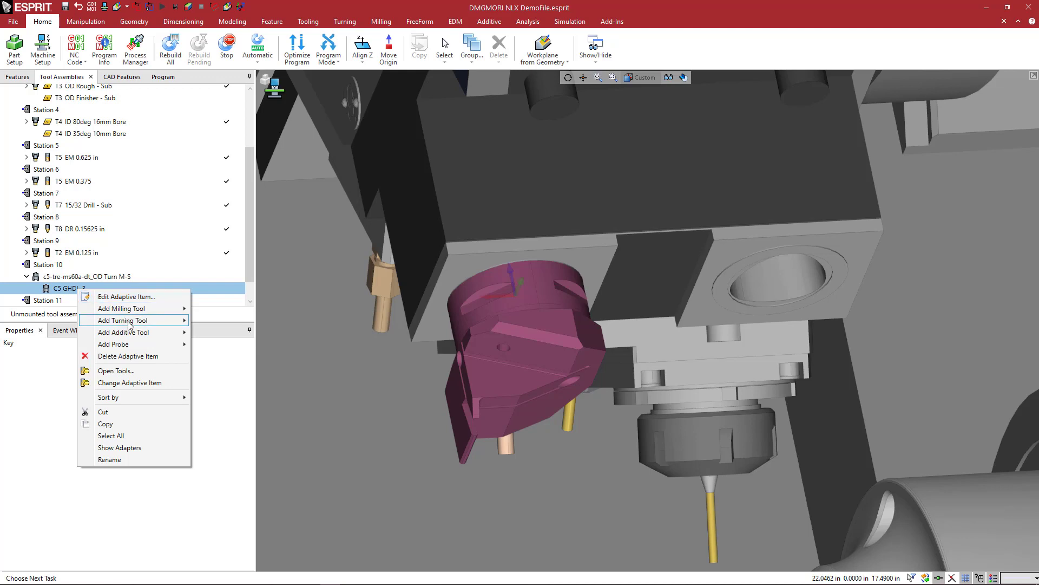
Step: Start creating a turning tool of type Grooving on the C5 GHDL-3 holder
mouse_move(130, 325)
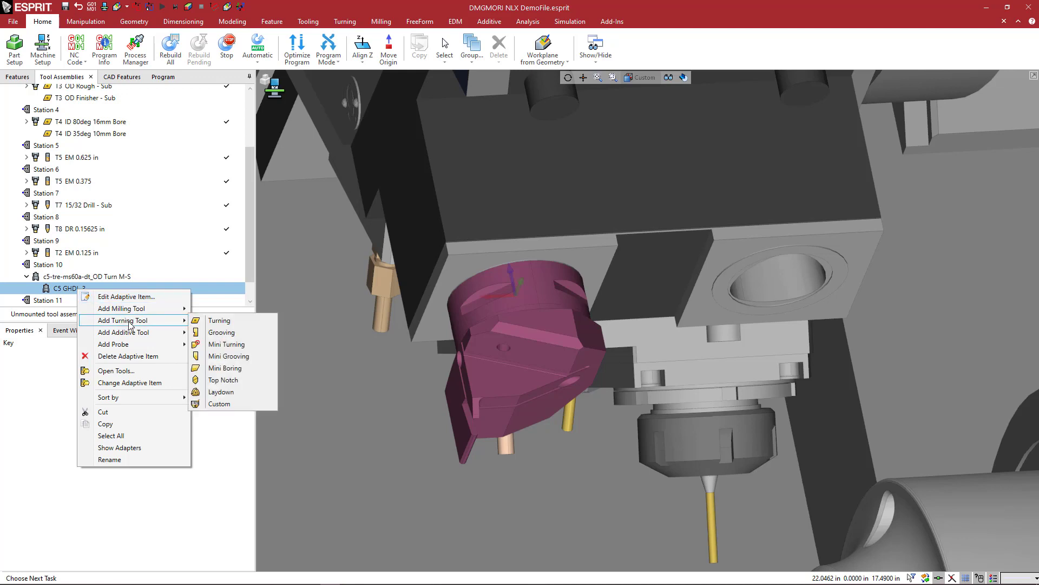
click(222, 332)
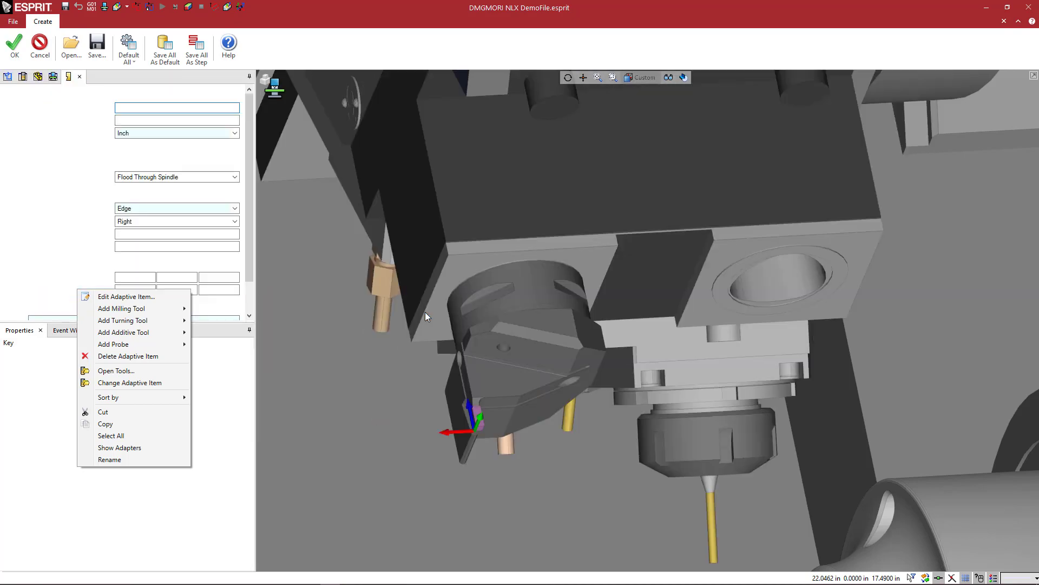
scroll(487, 301, up, 5)
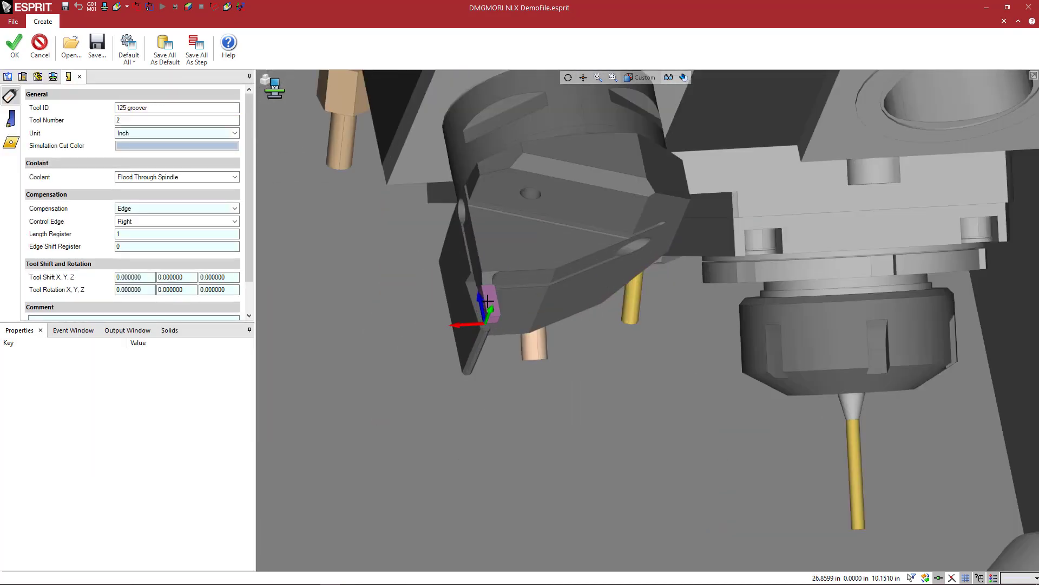
middle_drag(504, 301, 515, 318)
drag(515, 318, 320, 297)
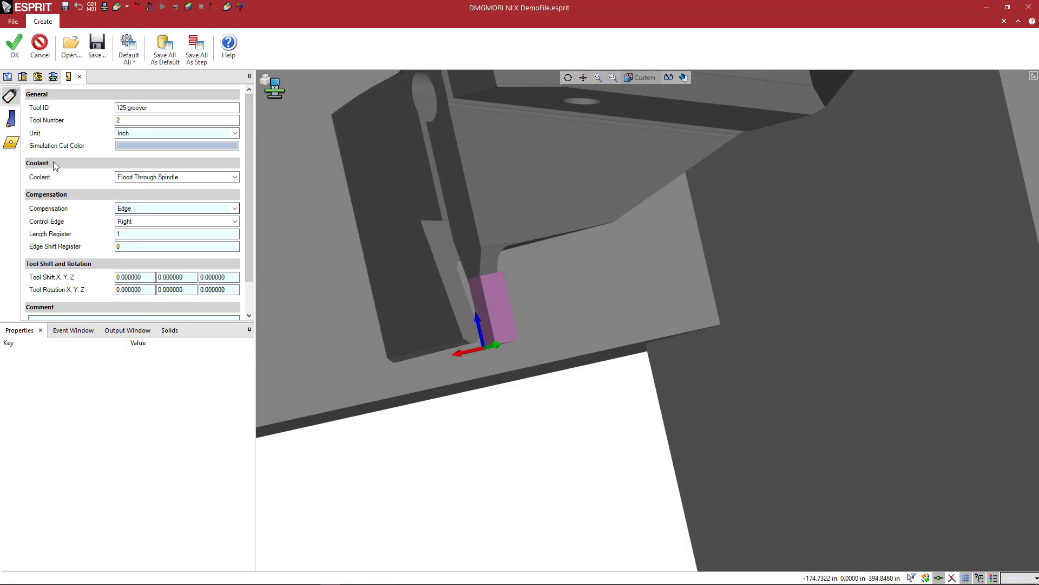
Step: In the grooving tool's shank properties, set the hand of tool to Left
click(10, 119)
click(164, 206)
click(157, 222)
scroll(511, 332, up, 3)
scroll(509, 328, down, 6)
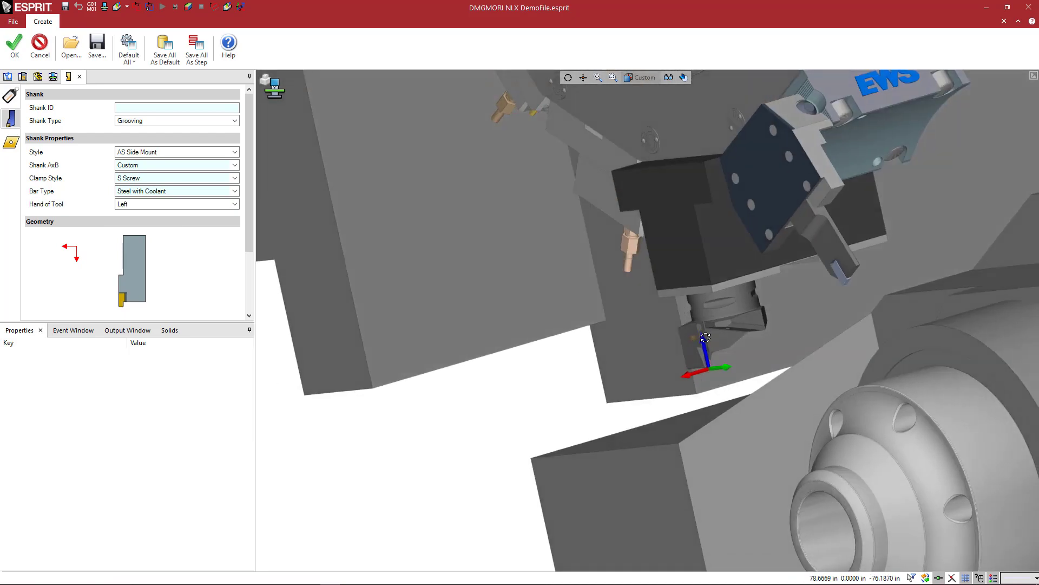
scroll(710, 365, up, 4)
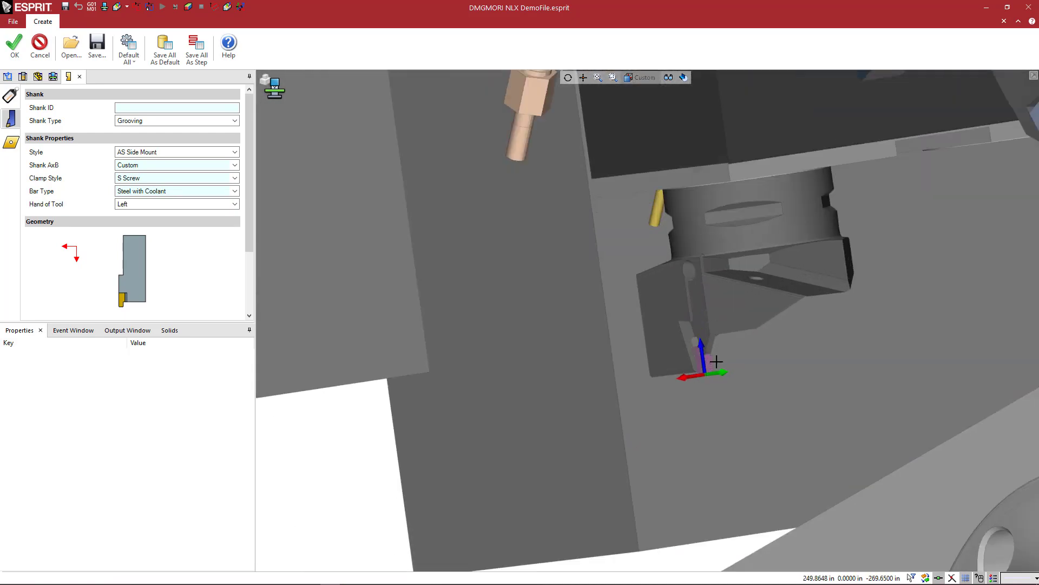
middle_drag(716, 325, 518, 293)
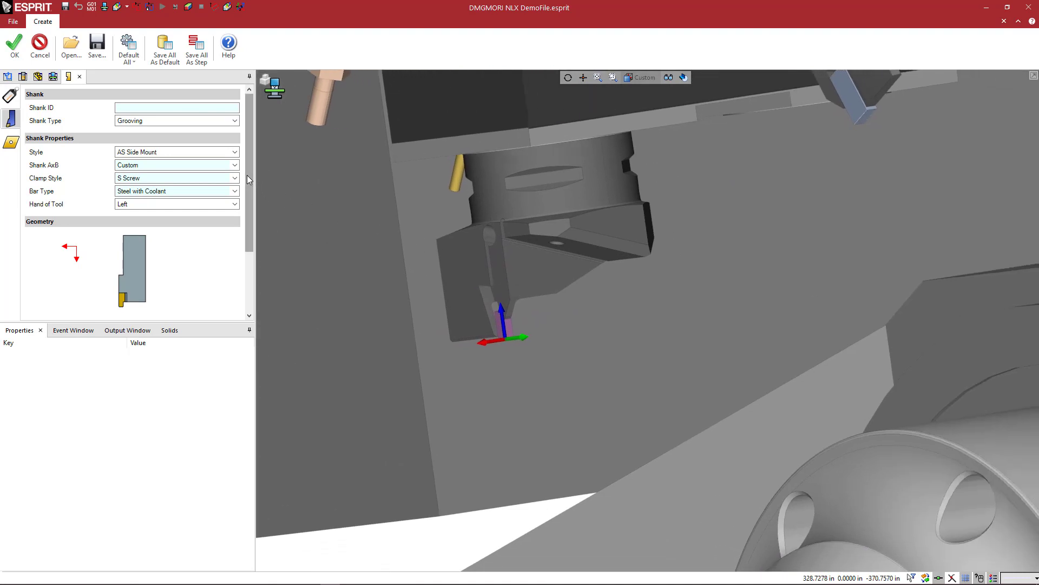
Step: Give the shank a 1 x 1 in cross-section (A and B) and a length C of 4 in
drag(247, 175, 249, 227)
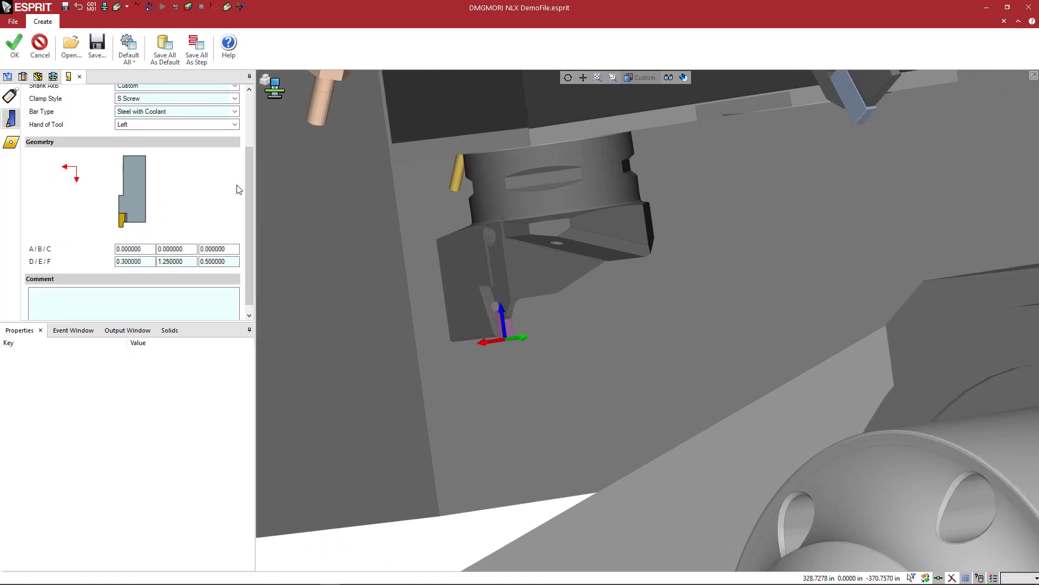
click(149, 248)
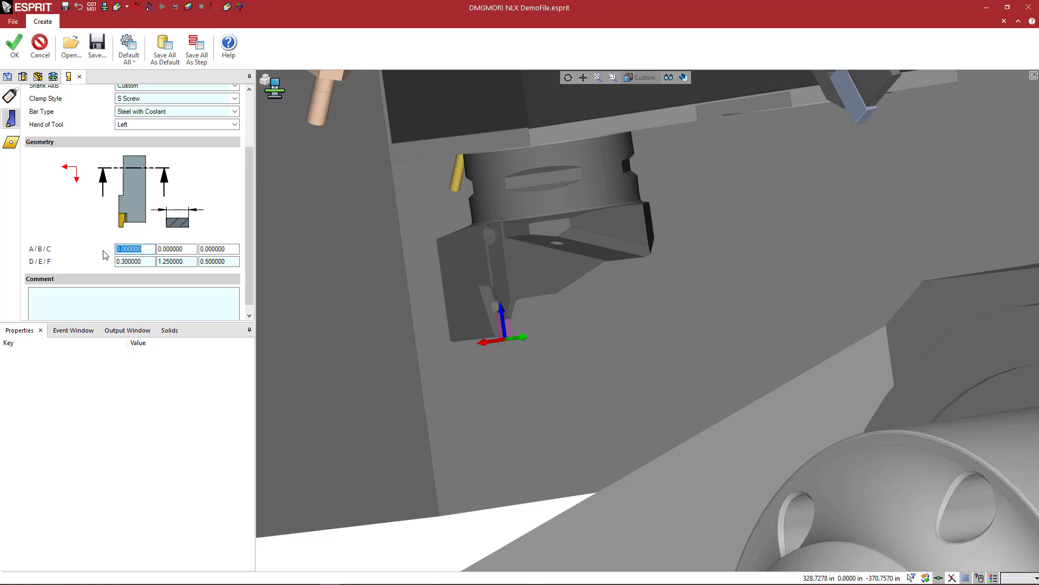
text(1)
key(Tab)
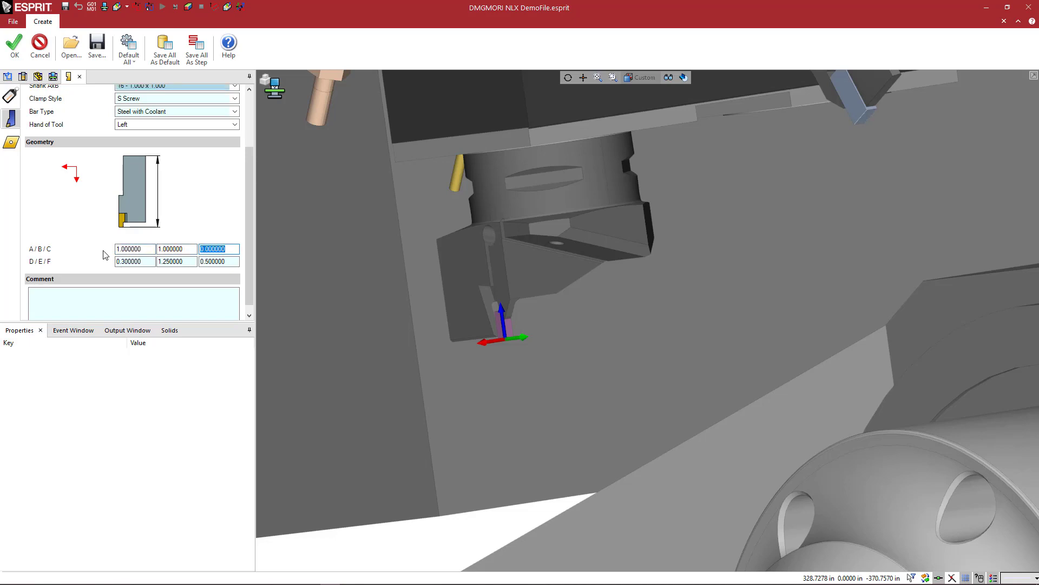
text(4)
key(Tab)
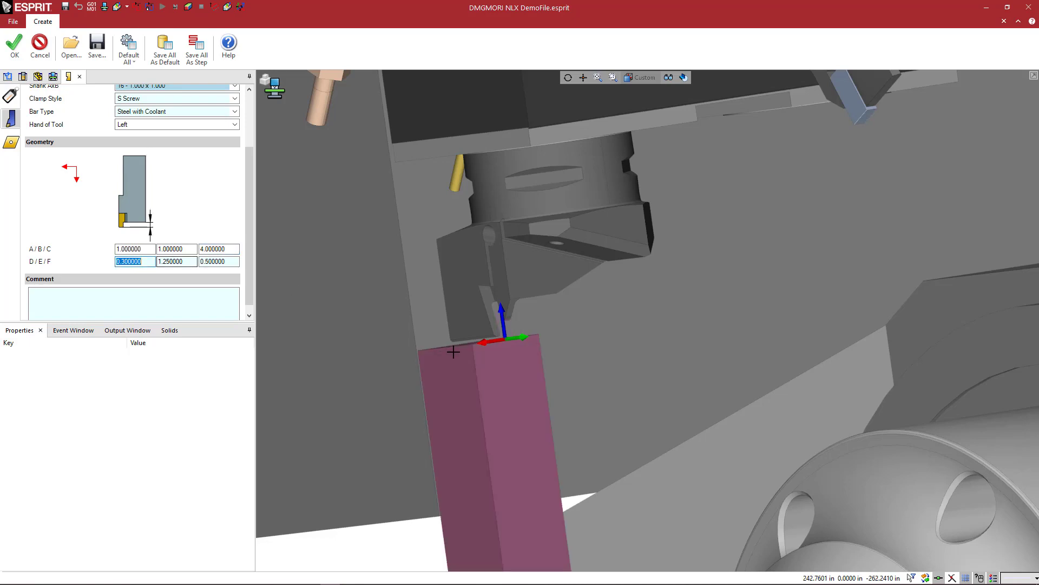
scroll(628, 403, down, 5)
scroll(629, 405, up, 5)
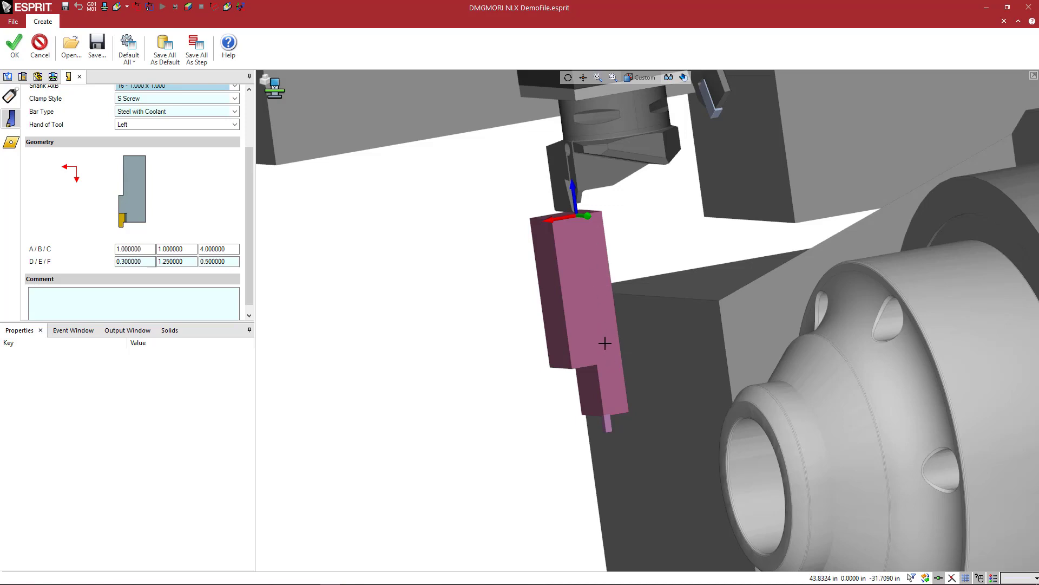
scroll(607, 422, up, 3)
scroll(596, 425, down, 5)
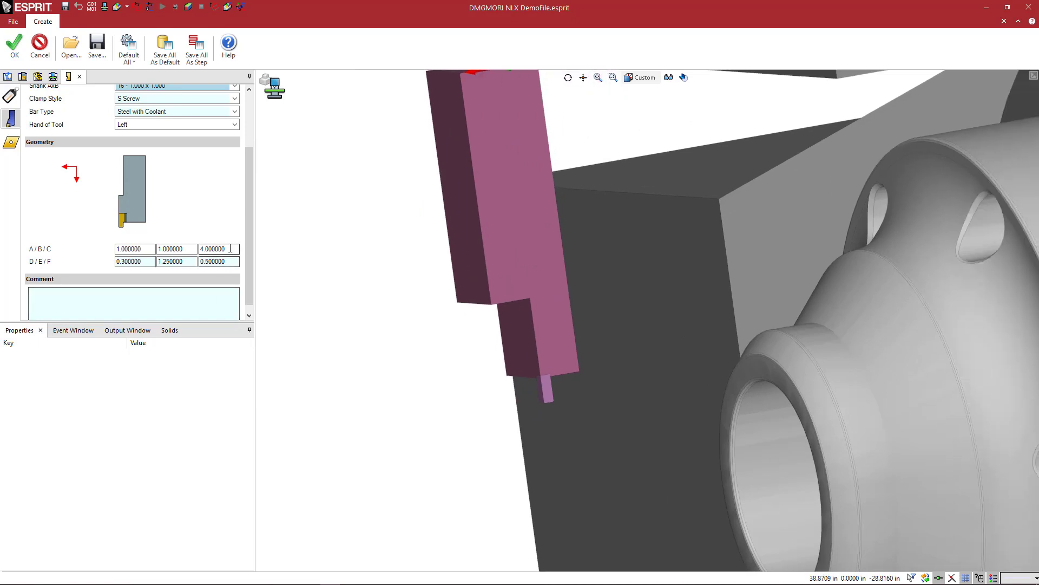
Step: Reset shank dimensions A, B and C to 0 so that no shank is modelled on the tool
click(200, 248)
text(0)
key(shift+Tab)
text(0)
key(shift+Tab)
text(0)
key(Tab)
scroll(529, 239, down, 4)
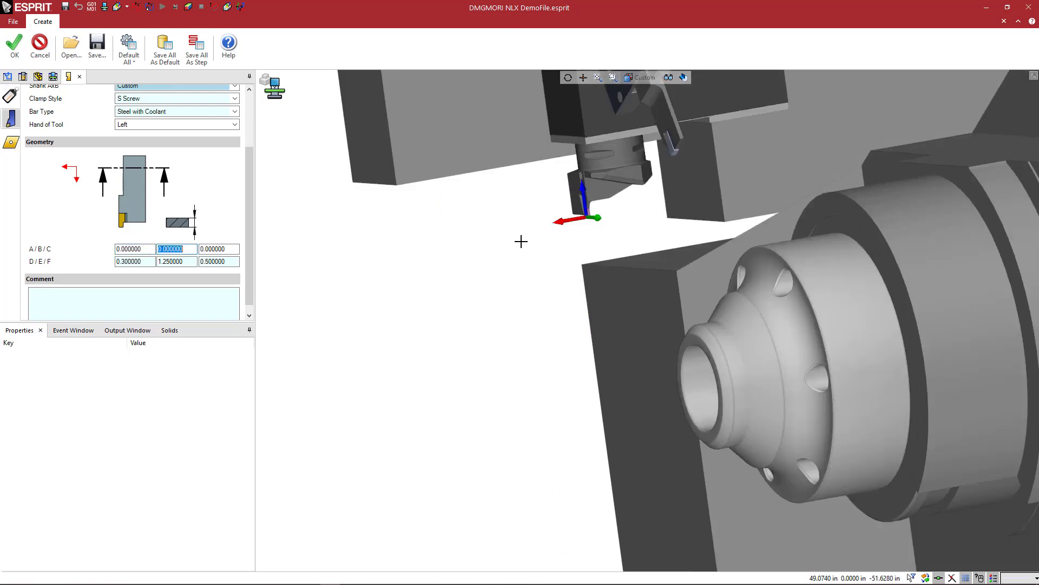
middle_drag(587, 216, 568, 242)
scroll(567, 243, up, 5)
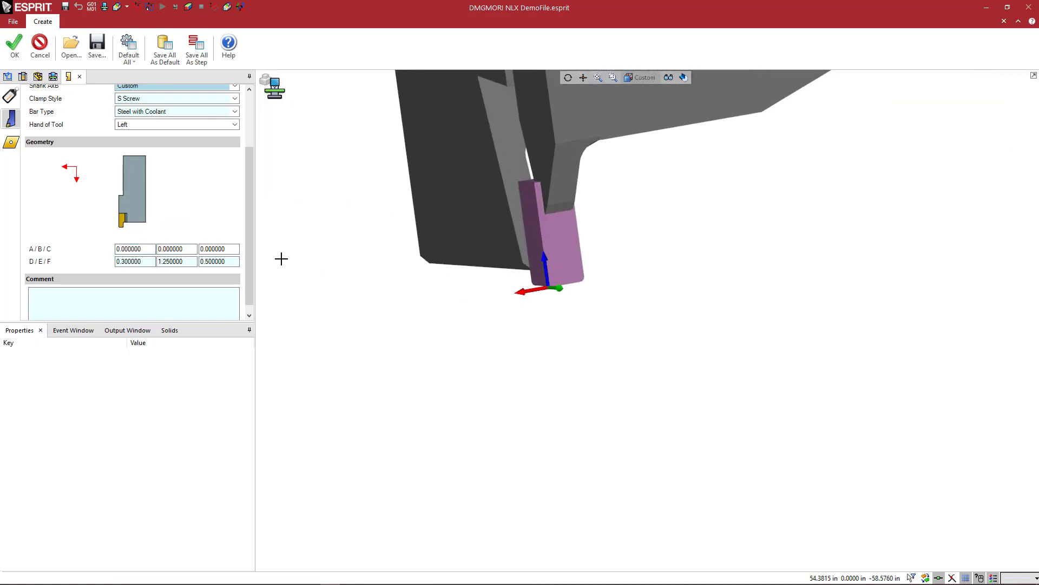
Step: In the insert dimensions, set the width (W) to 3/25.4 in
click(11, 143)
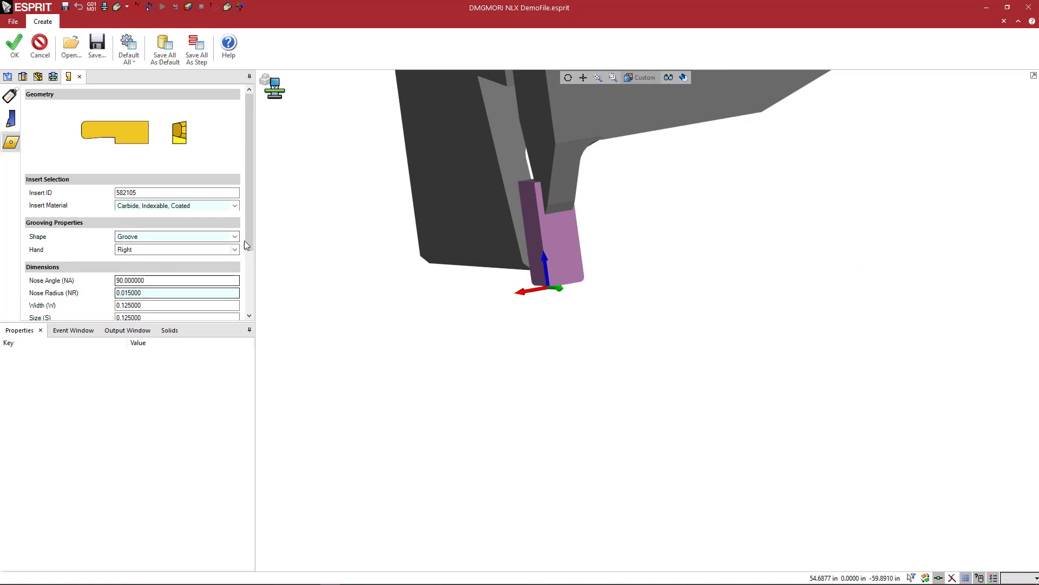
drag(245, 239, 248, 284)
click(144, 230)
double_click(142, 230)
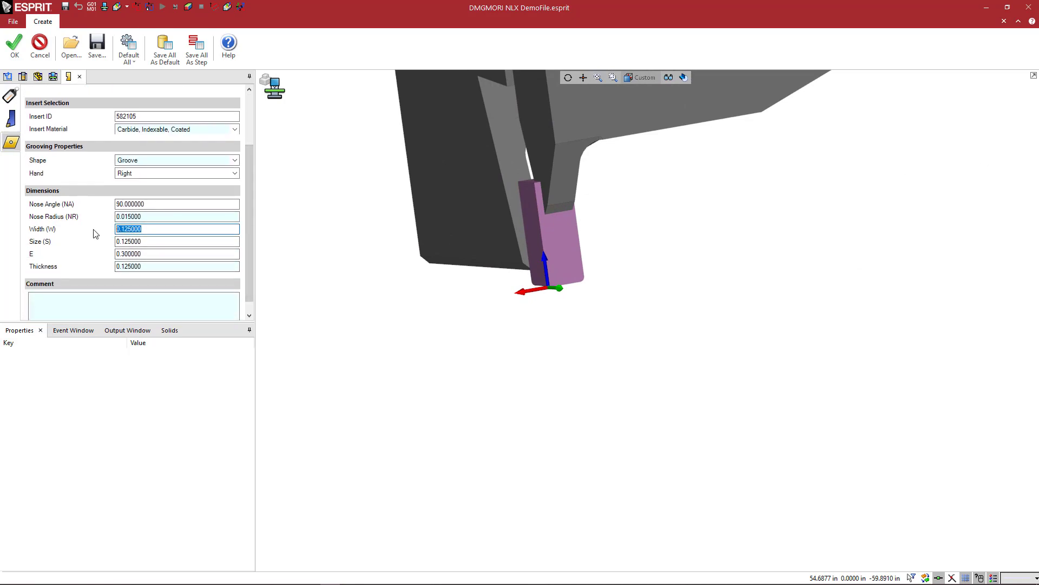
text(3/25.4)
key(Tab)
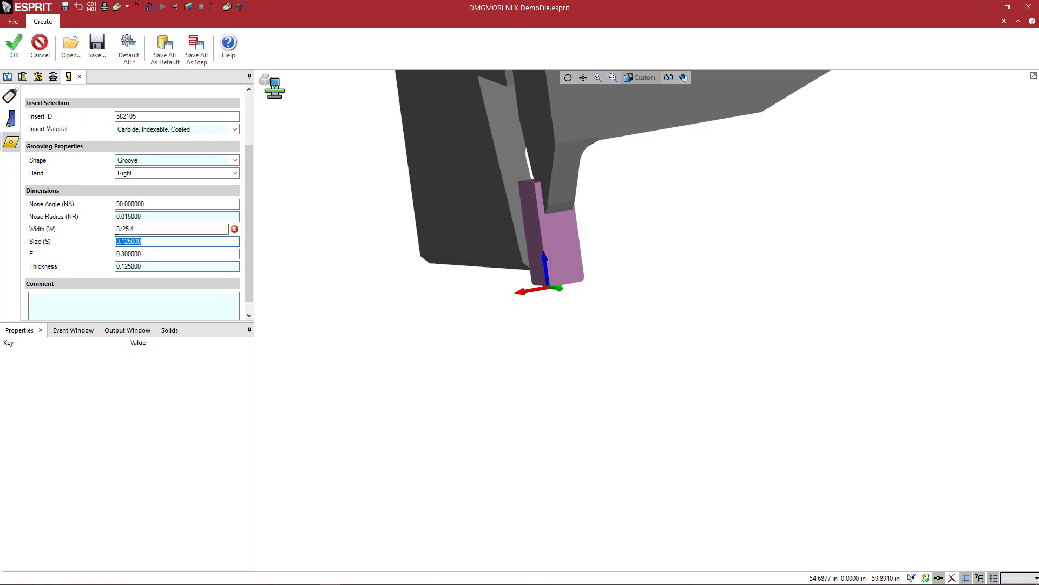
click(149, 218)
key(Return)
drag(157, 229, 82, 230)
Step: Set the grooving insert's size (S) to 0.118 in
click(139, 241)
key(ctrl+a)
text(.)
key(Tab)
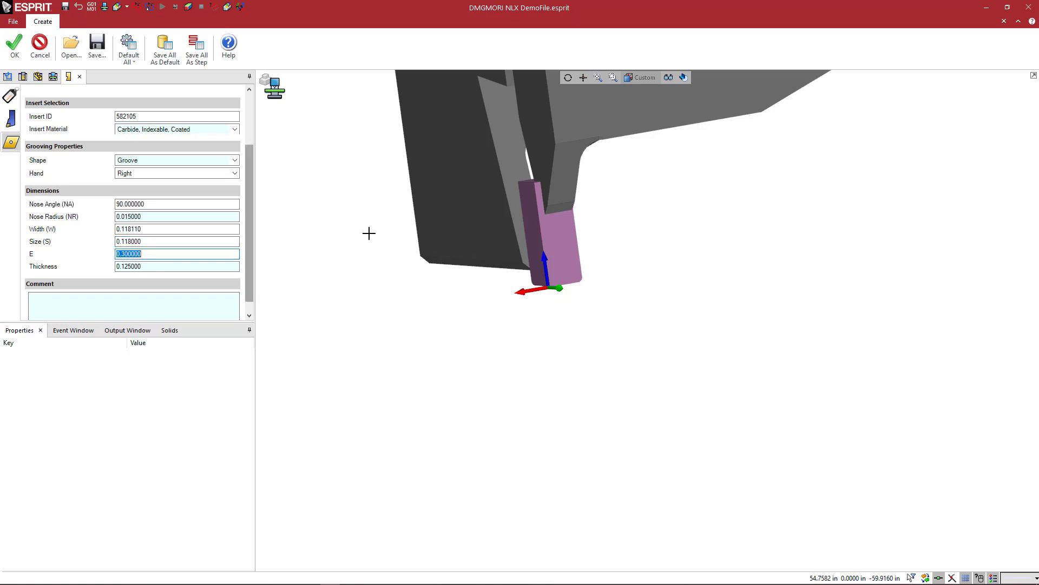
Step: Examine how the grooving insert sits in the ISCAR holder and adapter from several angles
middle_drag(386, 236, 533, 332)
scroll(525, 287, down, 3)
scroll(524, 311, down, 2)
scroll(533, 332, down, 1)
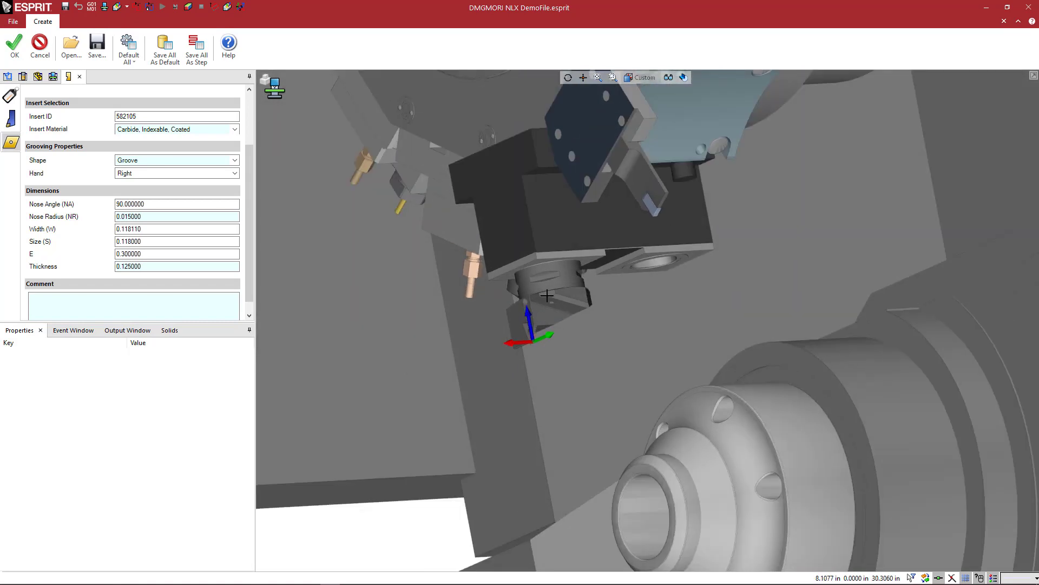
scroll(547, 296, up, 4)
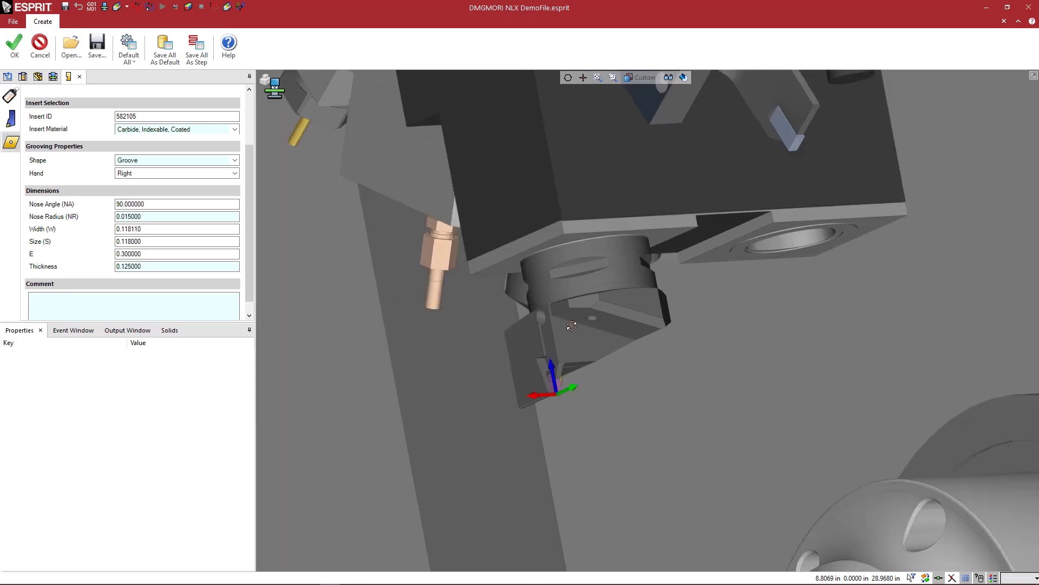
middle_drag(571, 327, 507, 319)
scroll(507, 320, down, 1)
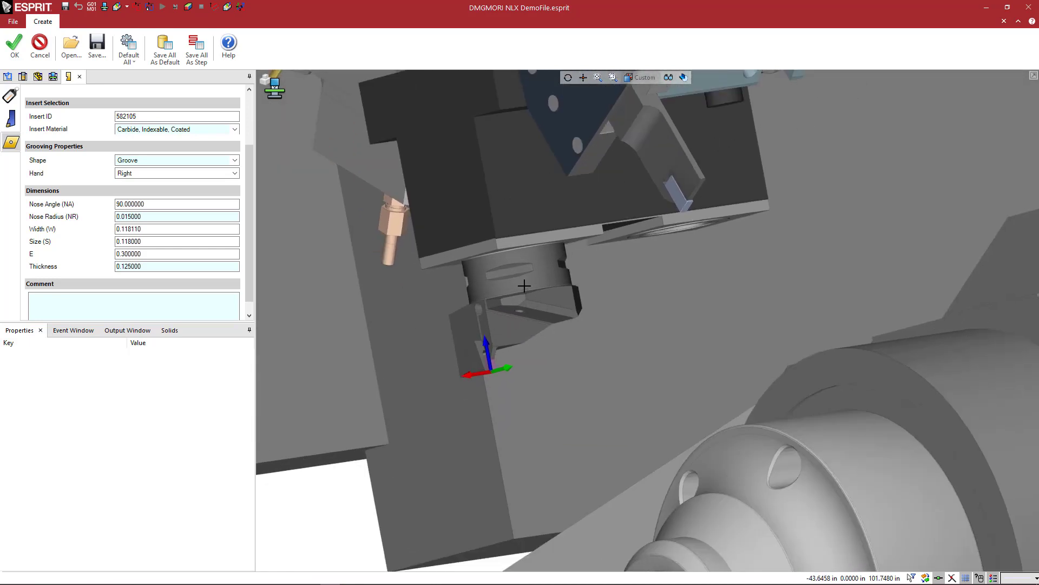